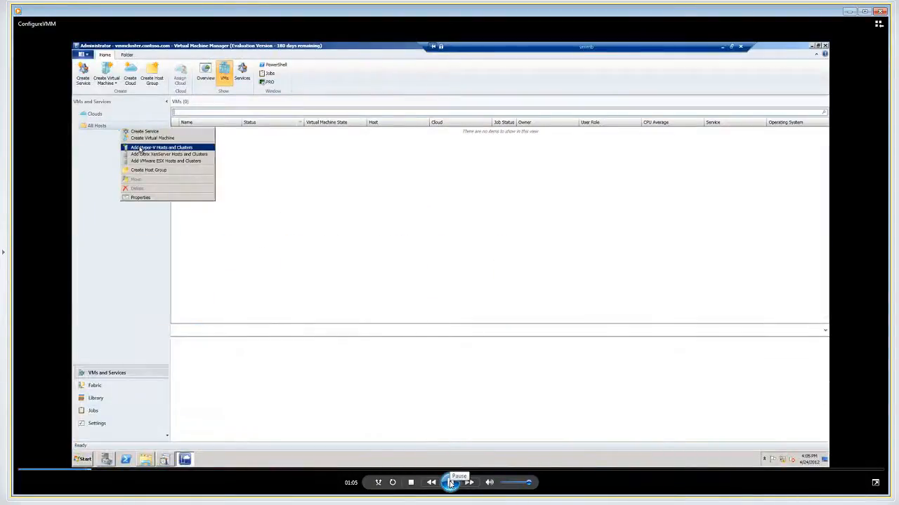
Play the ConfigureVMM video through the opening of the Add Resource Wizard, pausing before it appears and at its Credentials page
left_click(450, 482)
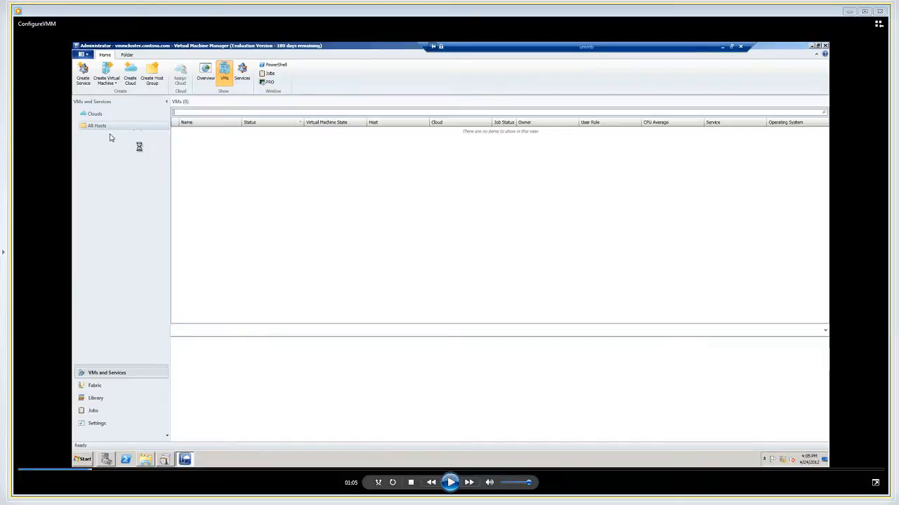
left_click(450, 483)
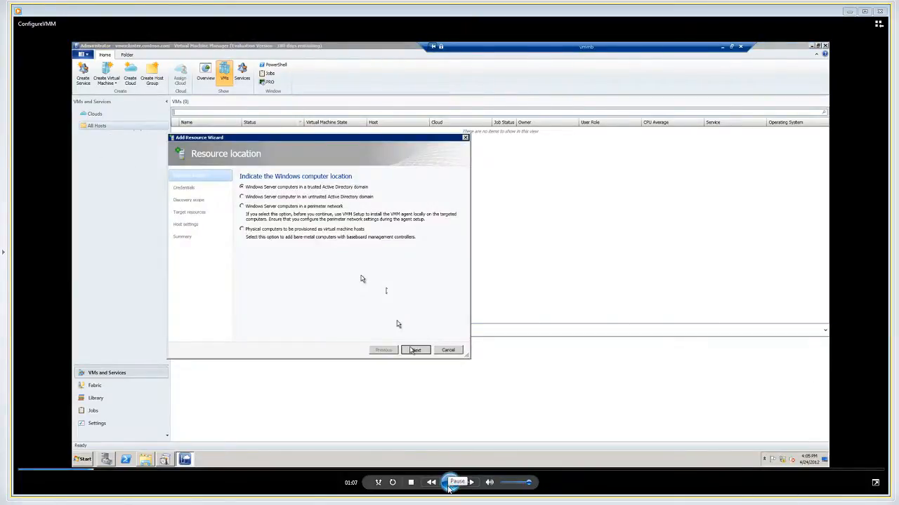
left_click(450, 484)
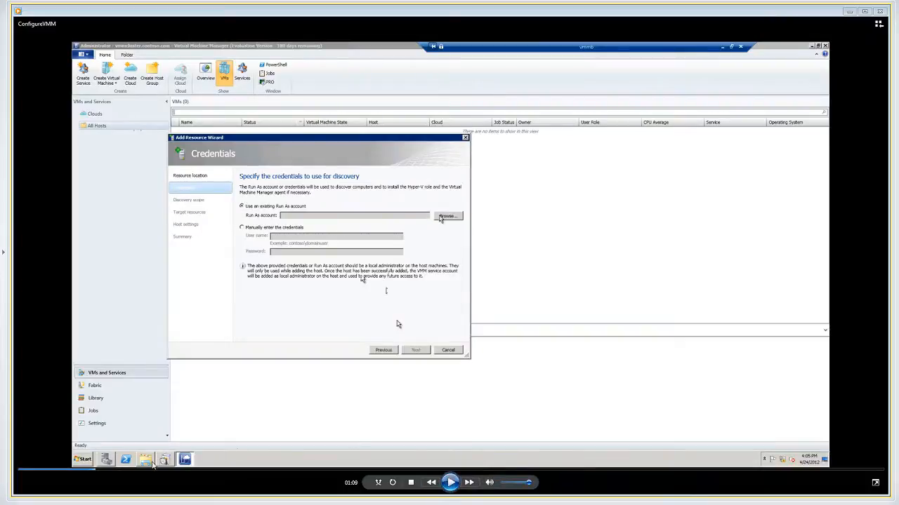
Rewind the video to about 01:05 and replay the wizard's start, pausing at the Resource location and Credentials pages
left_click_drag(93, 475, 84, 474)
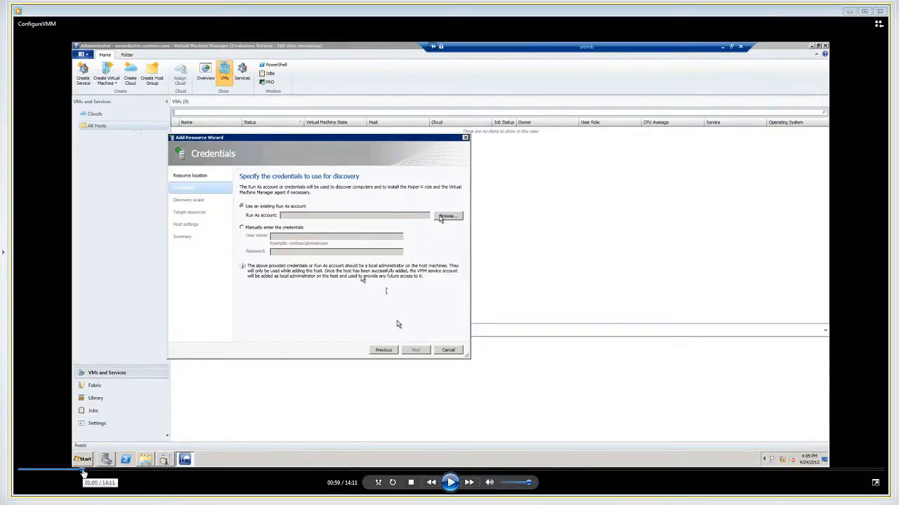
left_click(452, 486)
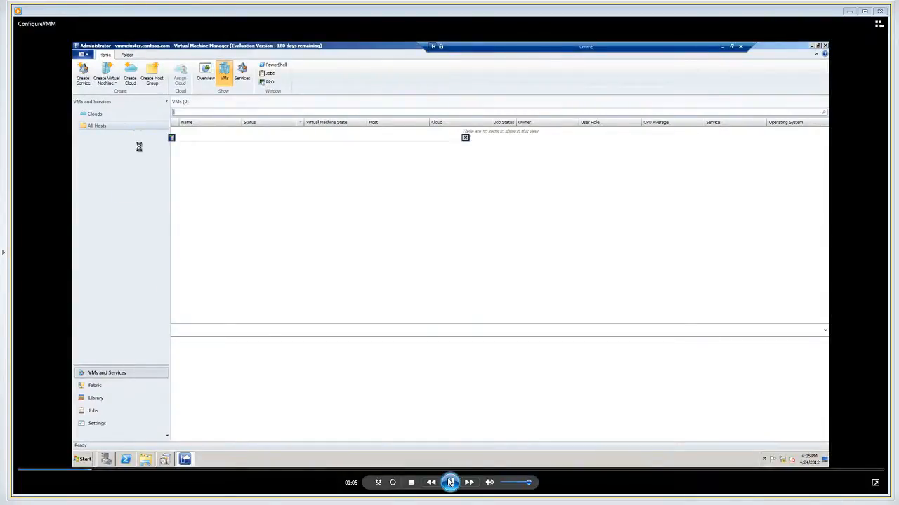
left_click(450, 482)
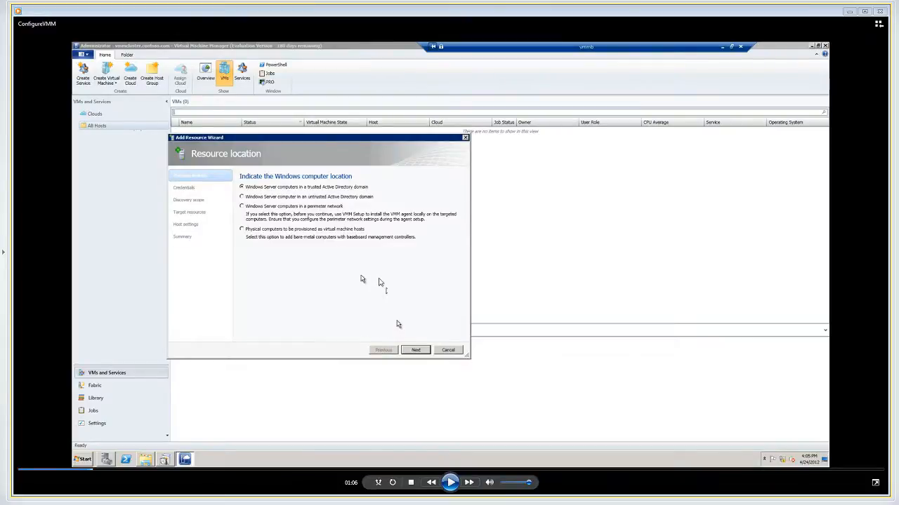
left_click(451, 483)
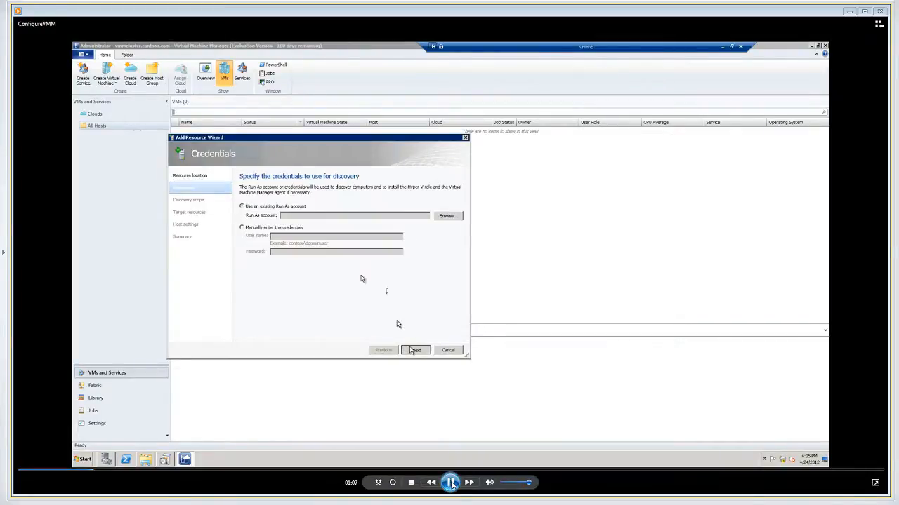
left_click(451, 483)
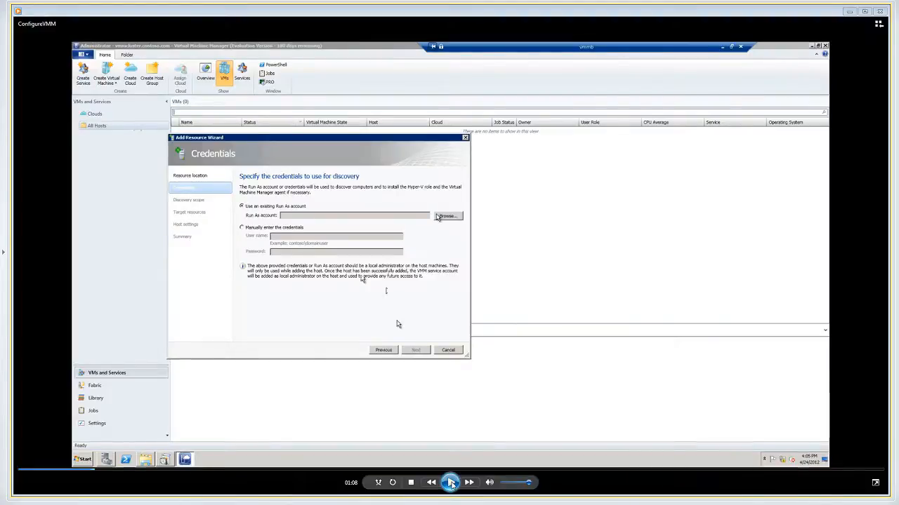
Play through the rest of the Add Resource Wizard, pausing at Target resources, Host settings and the host tree listing vmhostclus
left_click(451, 483)
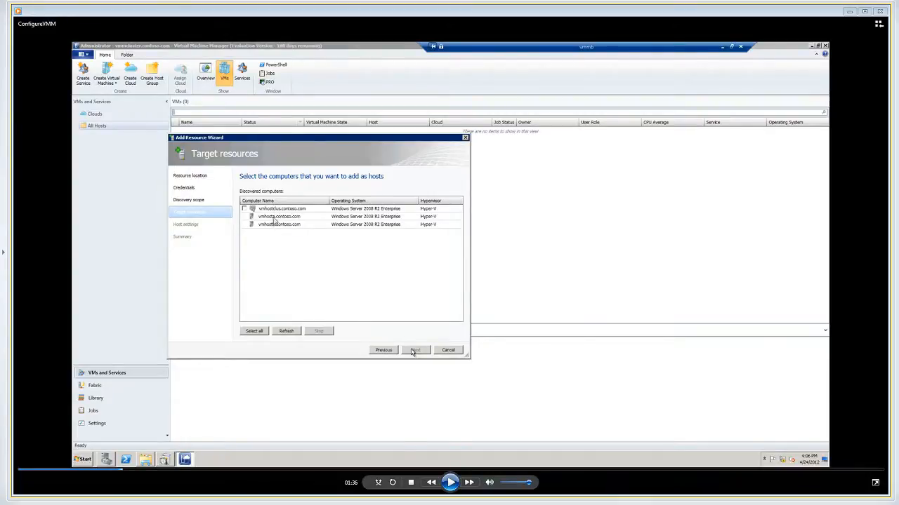
left_click(452, 483)
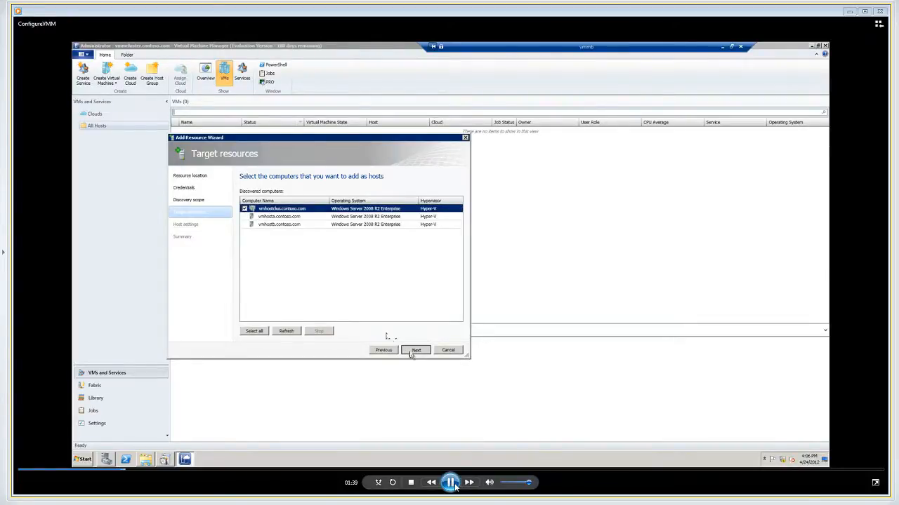
left_click(452, 483)
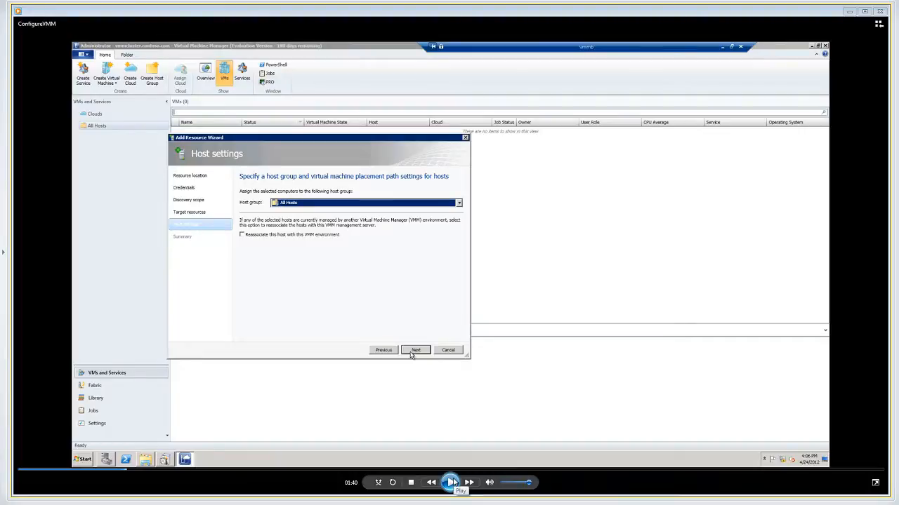
left_click(454, 483)
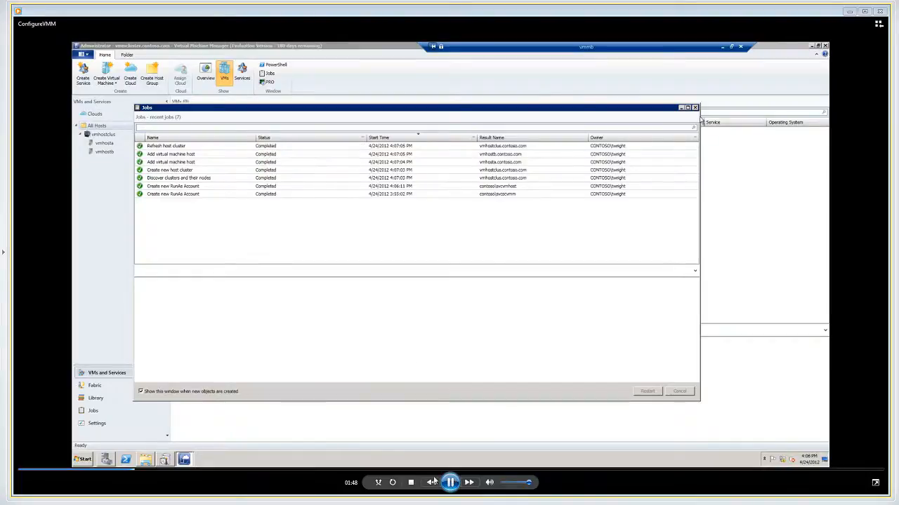
left_click(450, 482)
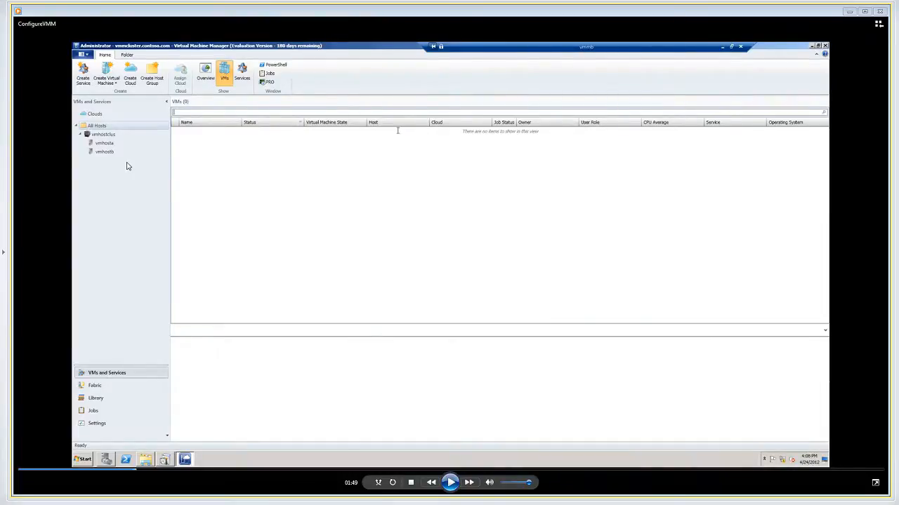
Play on into the Add VM Library Server section, pausing at Server Manager's Groups list and the Disk Management view
left_click(450, 482)
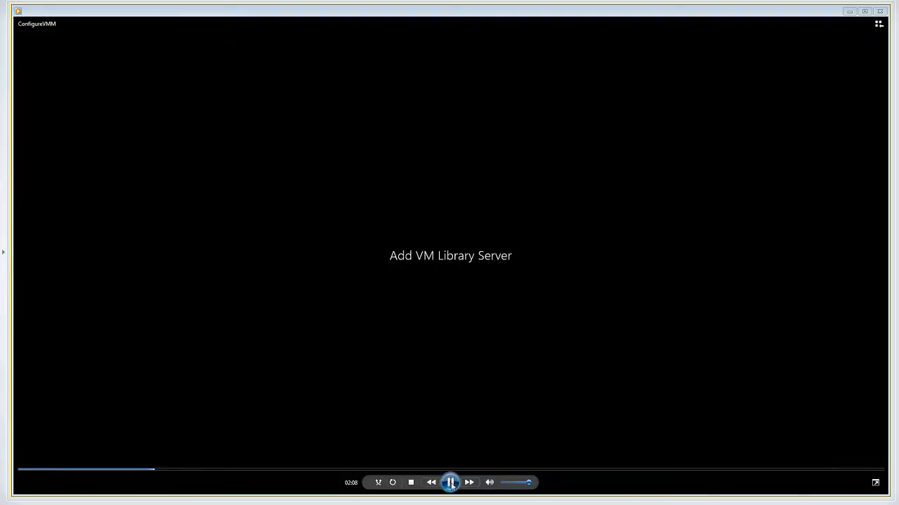
left_click(450, 482)
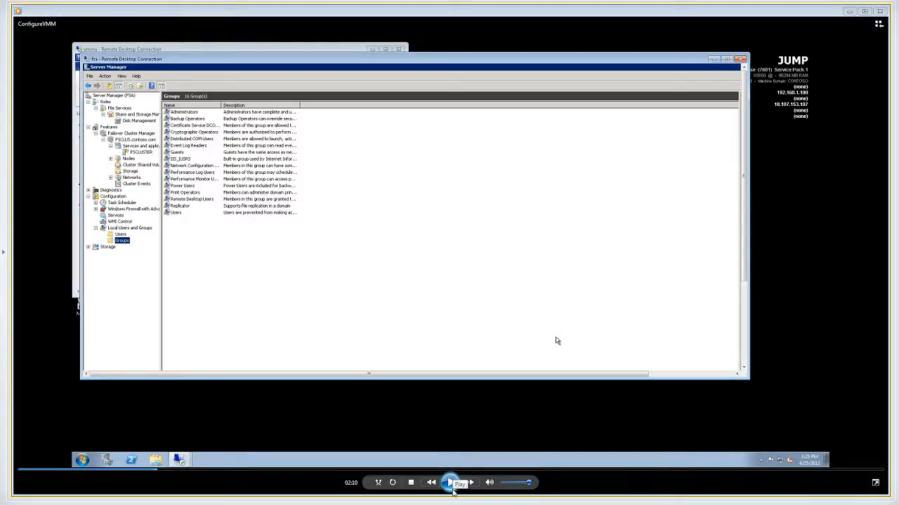
left_click(450, 483)
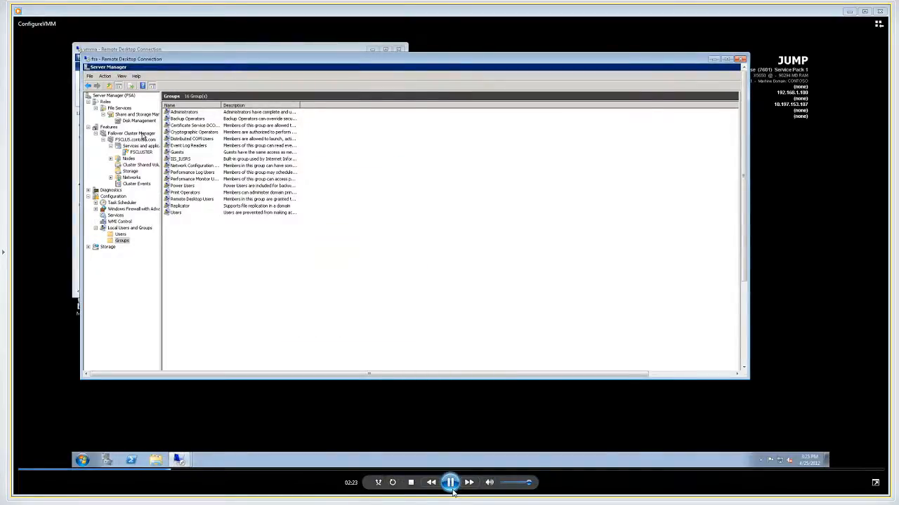
left_click(452, 491)
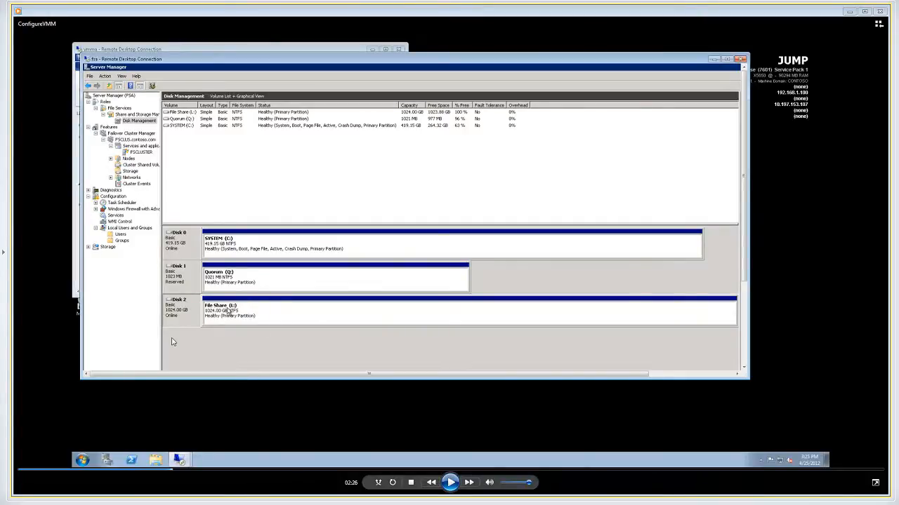
Play the cluster storage part, pausing at the Add a disk command and the Add Disks to a Cluster dialog
left_click(451, 482)
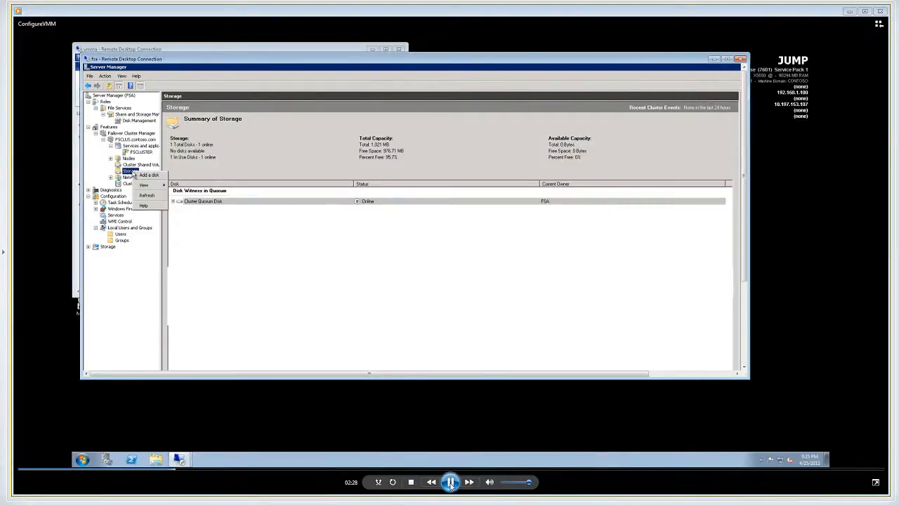
left_click(451, 482)
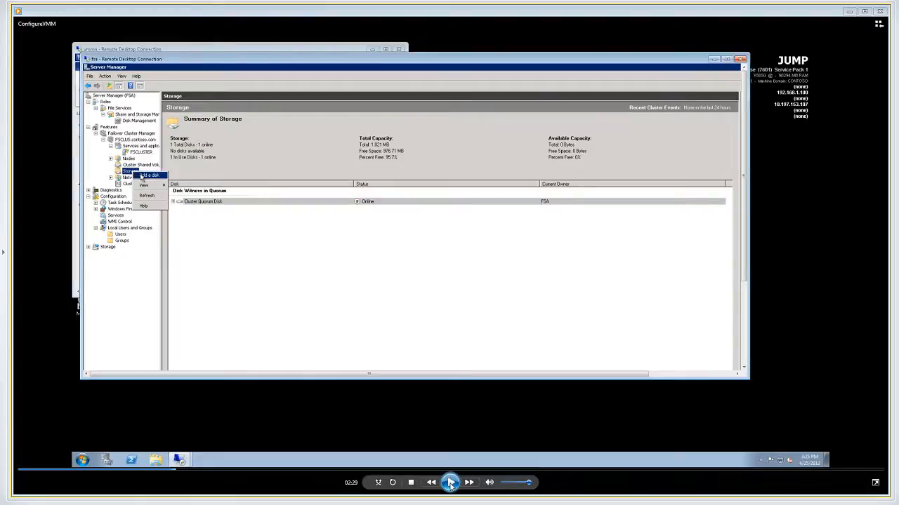
left_click(451, 482)
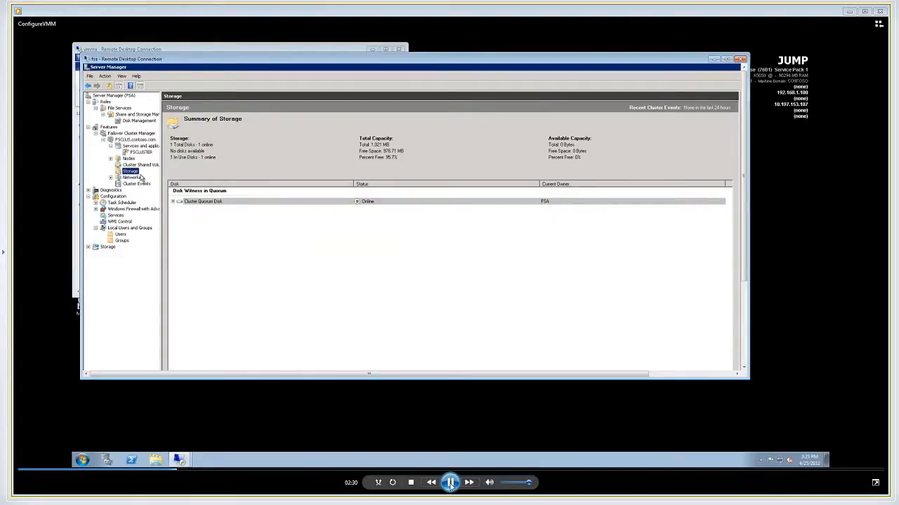
left_click(450, 482)
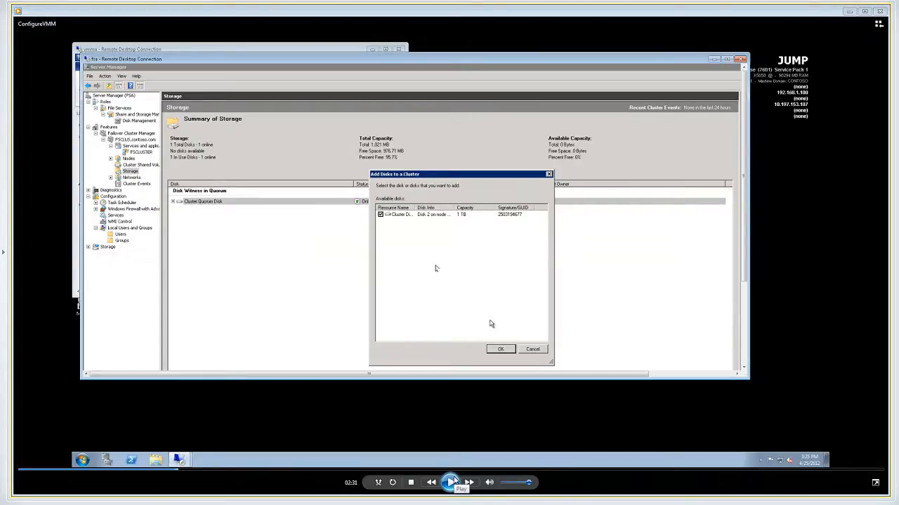
Play through the Provision a Shared Folder Wizard, pausing at the VMMLibrary permissions and the Share Protocols page
left_click(452, 482)
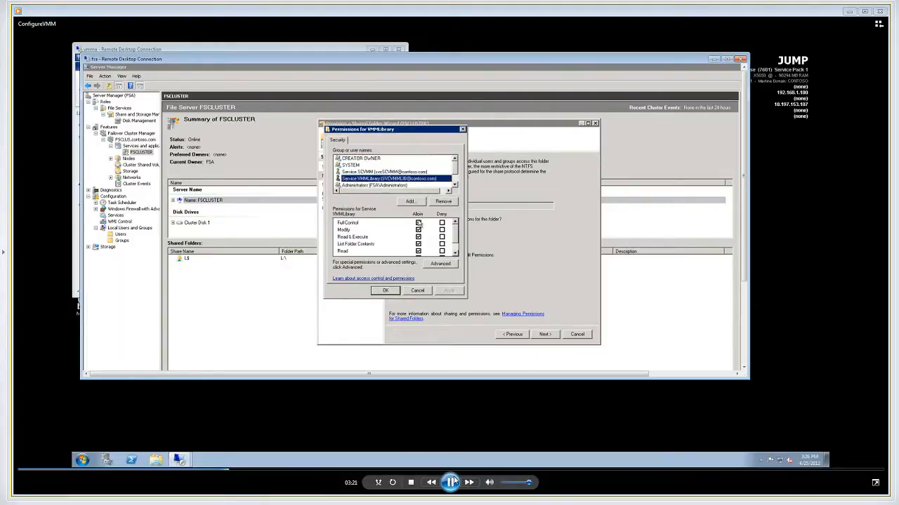
left_click(452, 482)
left_click(451, 482)
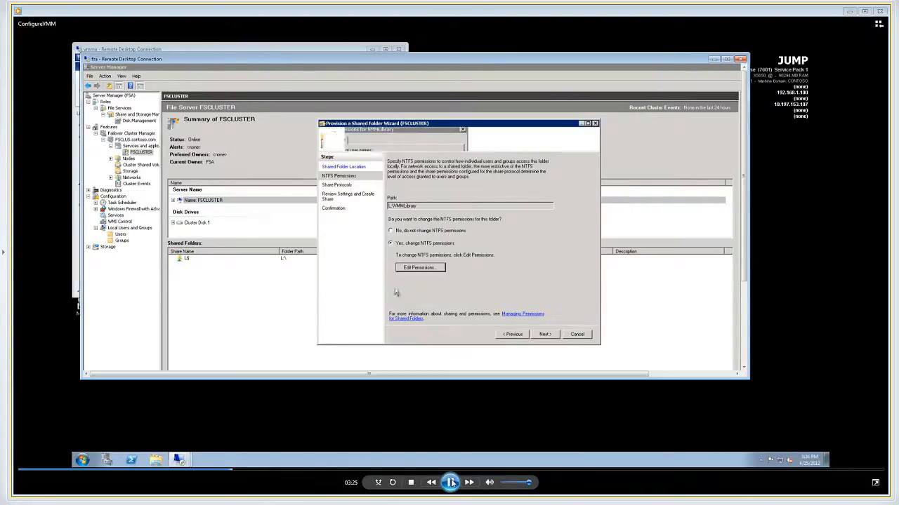
left_click(451, 482)
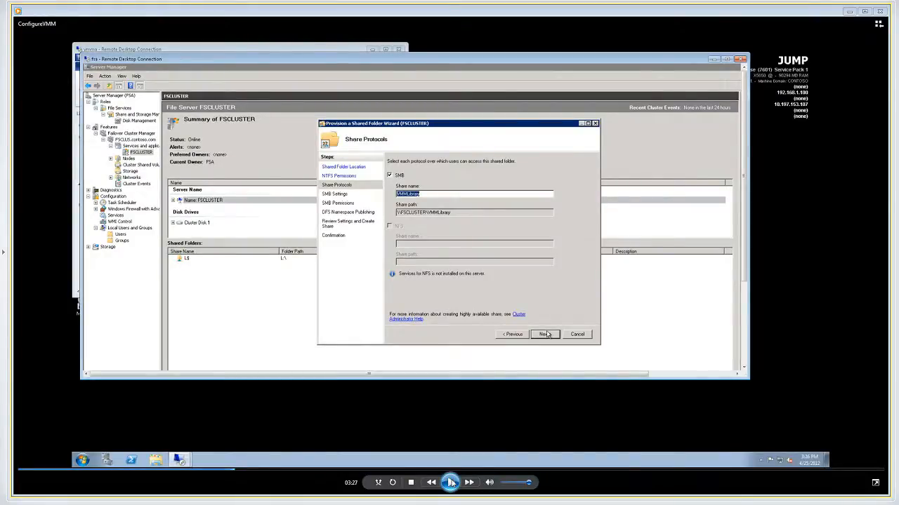
Play the Add Library Server demonstration, pausing at the Add Library Shares page and the FSCLUSTER file server summary
left_click(452, 482)
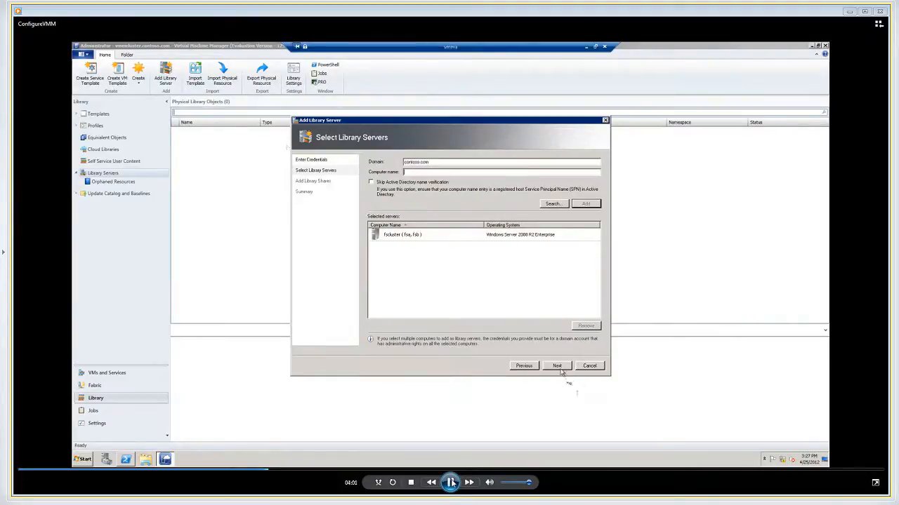
left_click(455, 476)
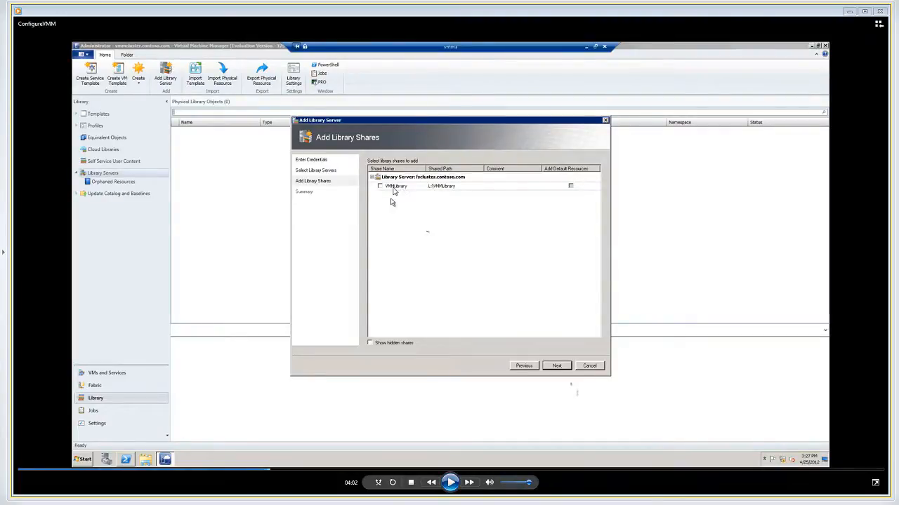
left_click(451, 482)
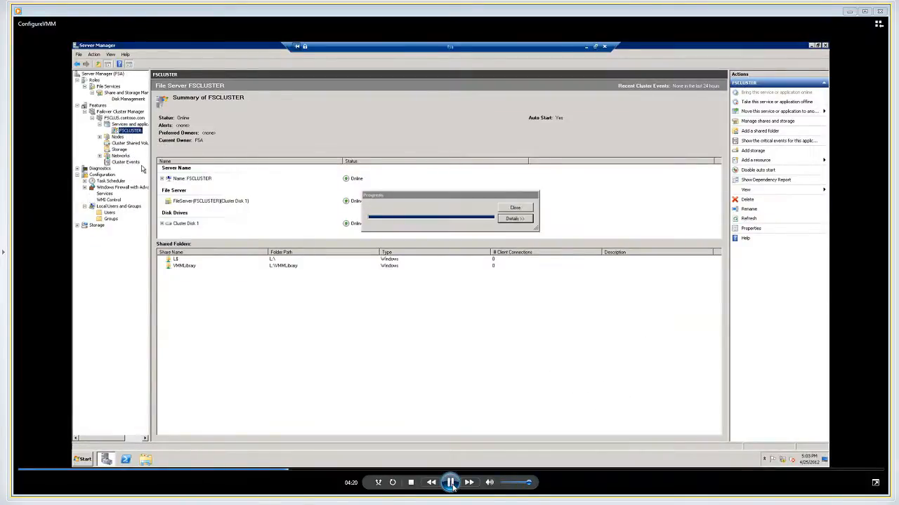
left_click(452, 485)
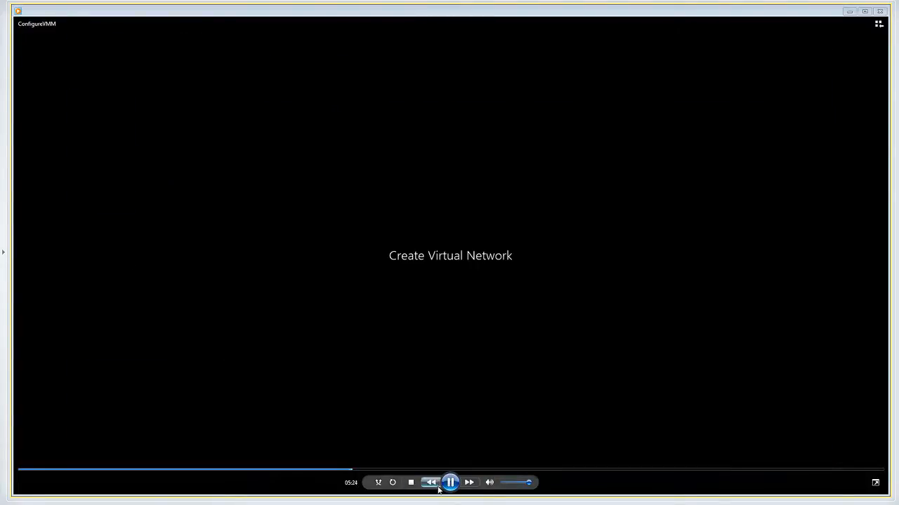
Play into the Create Virtual Network section, pausing at its title and at the VM logical network's Network sites page
left_click(450, 482)
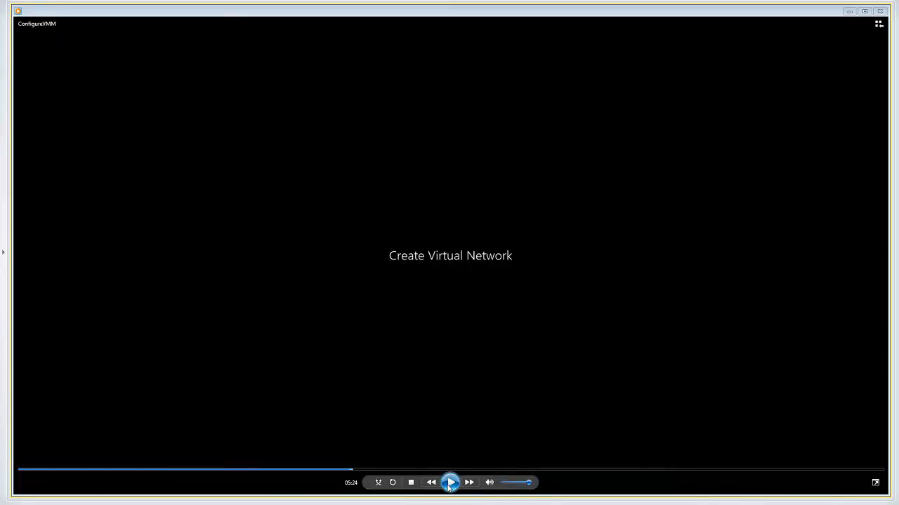
left_click(450, 483)
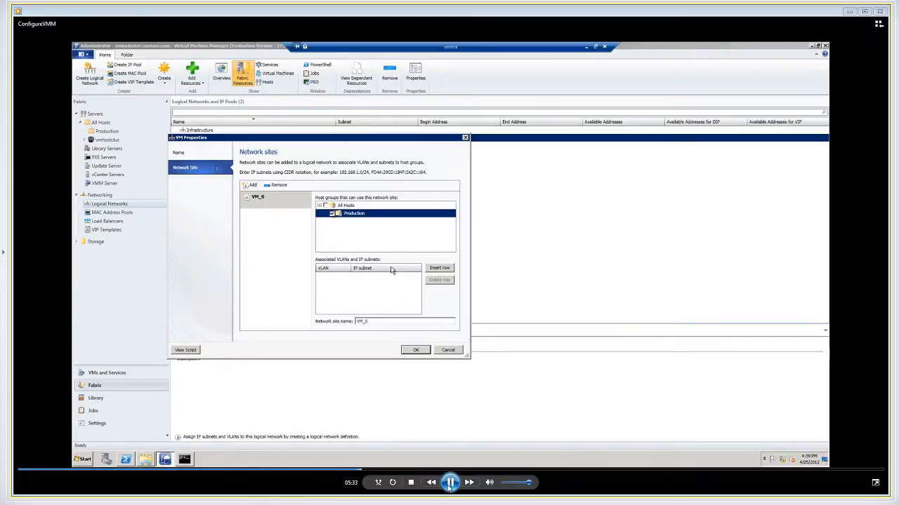
left_click(450, 483)
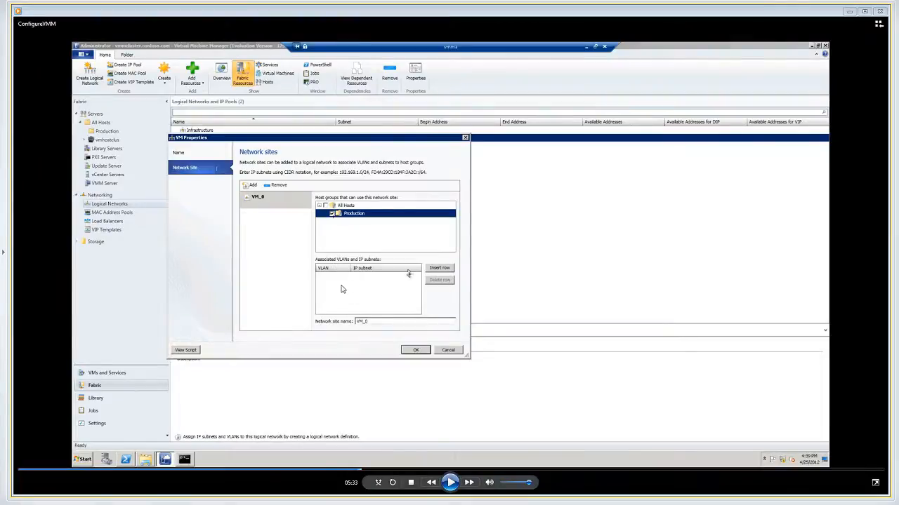
Play through the Create Cloud Wizard demonstration, pausing at the General page and the Library page, and resume into Capacity
left_click(450, 483)
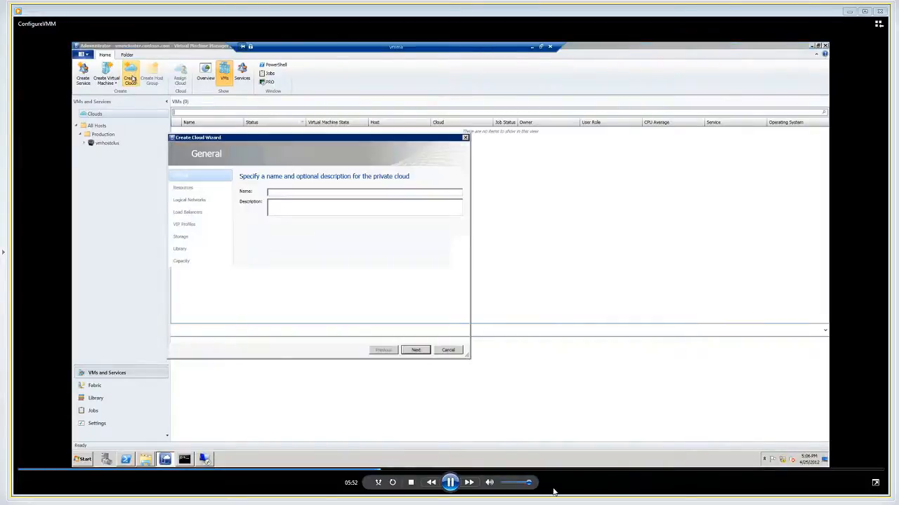
left_click(450, 482)
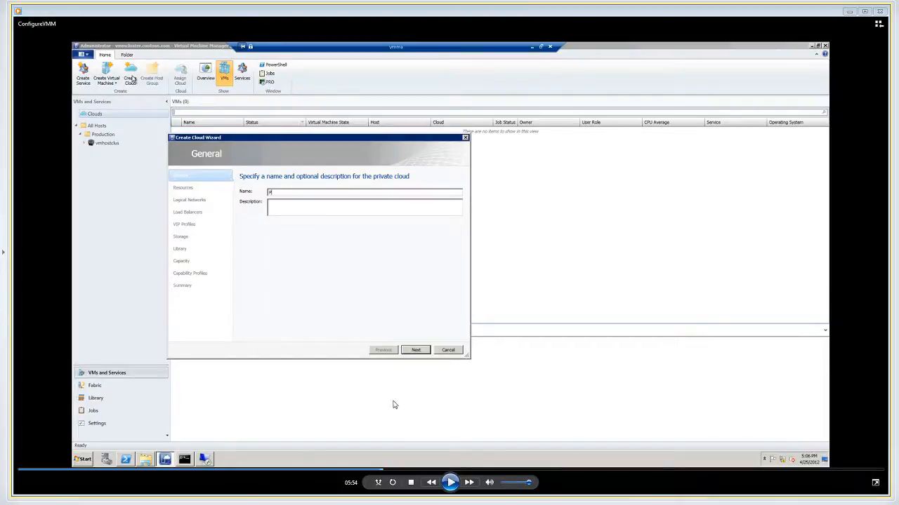
left_click(453, 487)
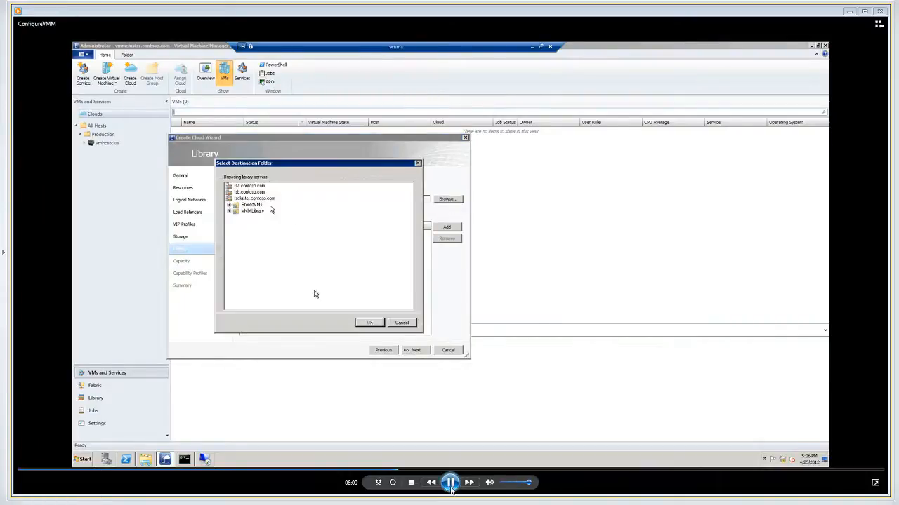
left_click(450, 484)
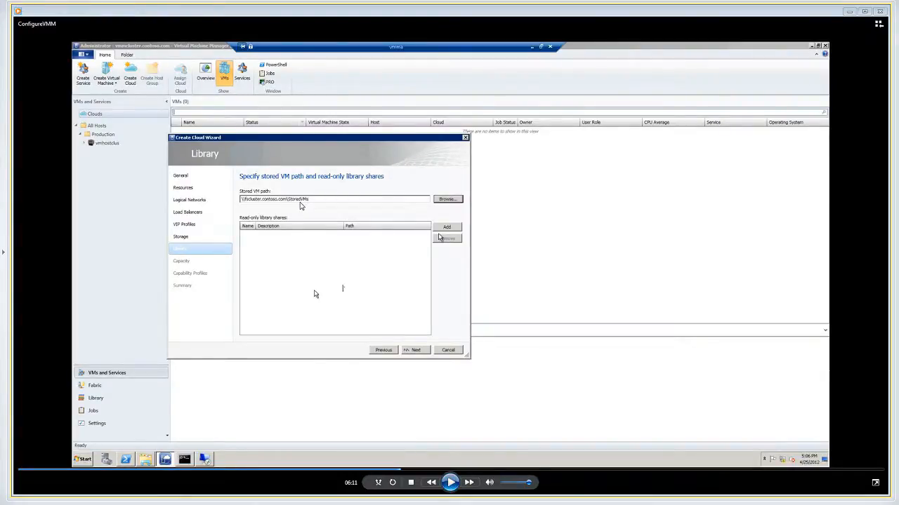
left_click(450, 482)
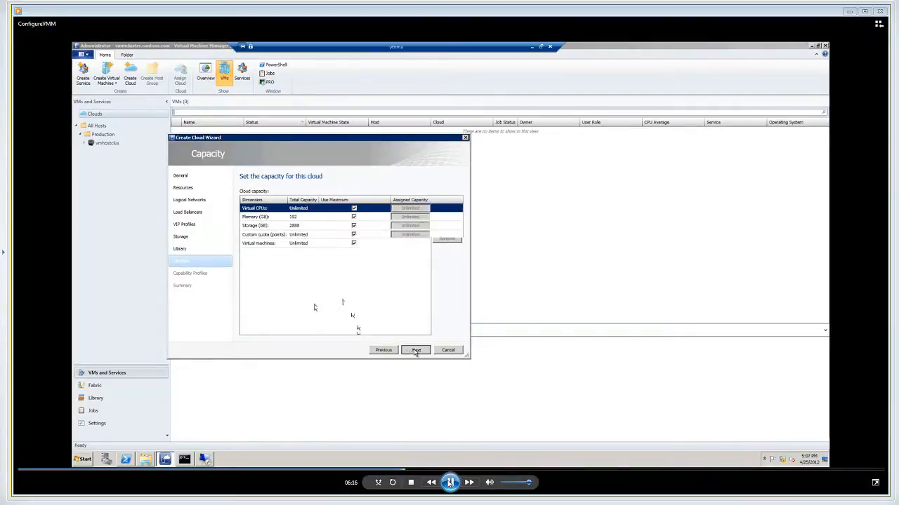
Replay the demo from about 06:08, pausing at the Create Cloud Wizard's Capability Profiles page, and resume into Sysprep a VM Template
left_click(450, 482)
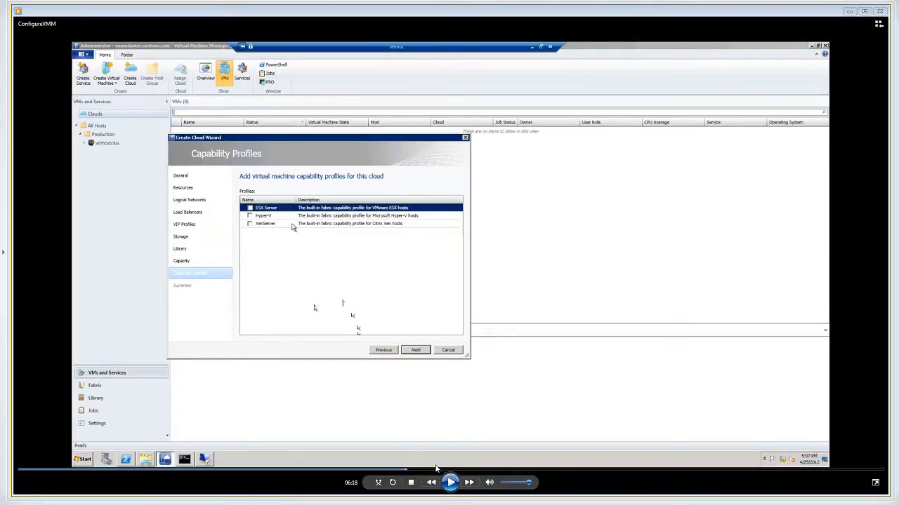
left_click(395, 471)
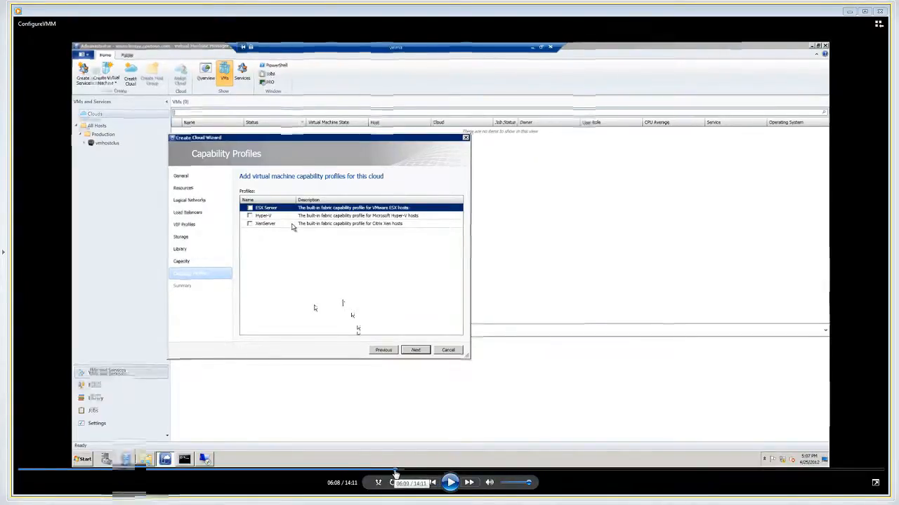
left_click(450, 483)
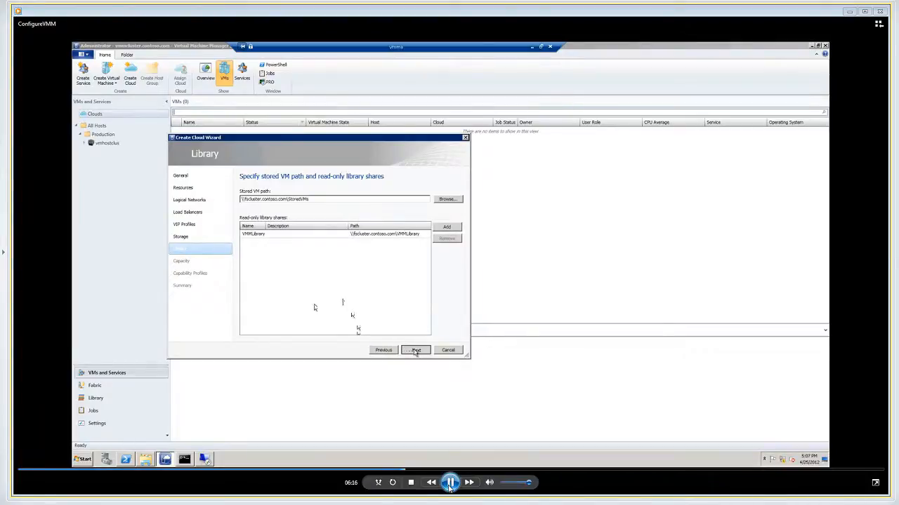
left_click(450, 485)
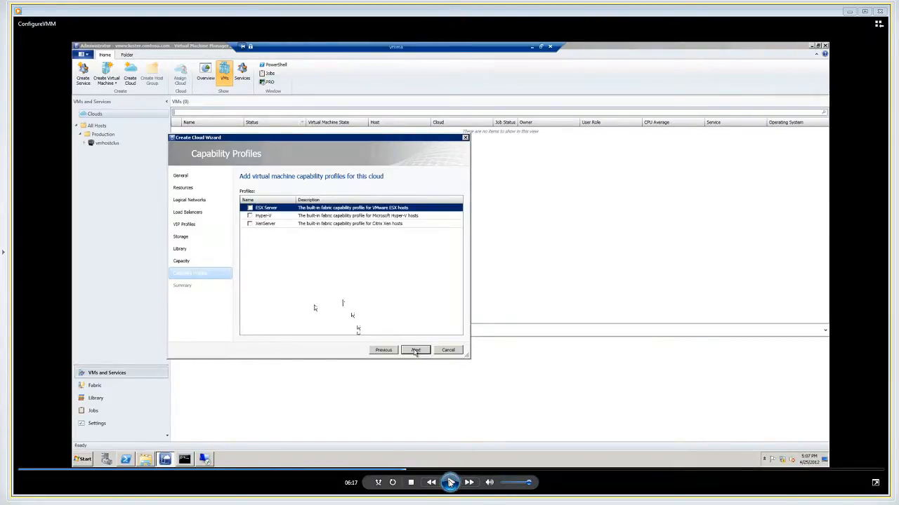
left_click(450, 483)
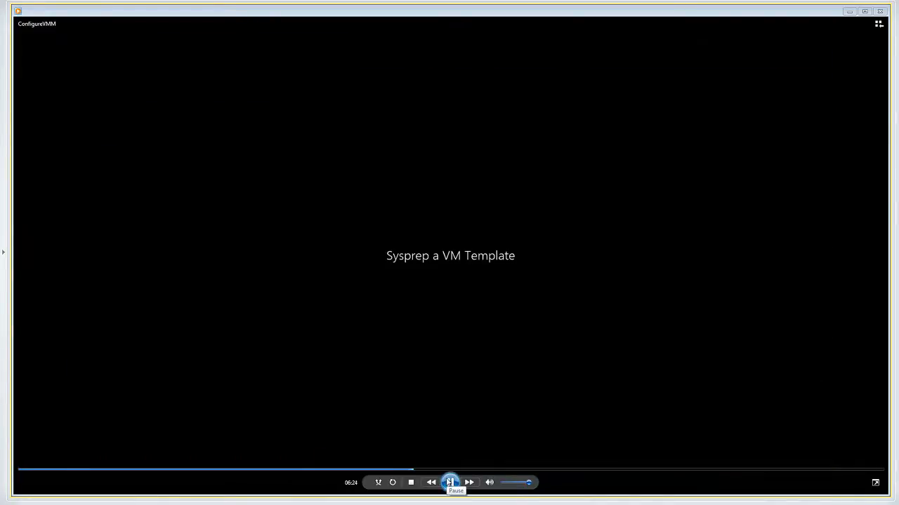
Play the opening of the Sysprep a VM Template section, pausing at the Production cloud and the Create Virtual Machine Wizard's Select Source page
left_click(449, 482)
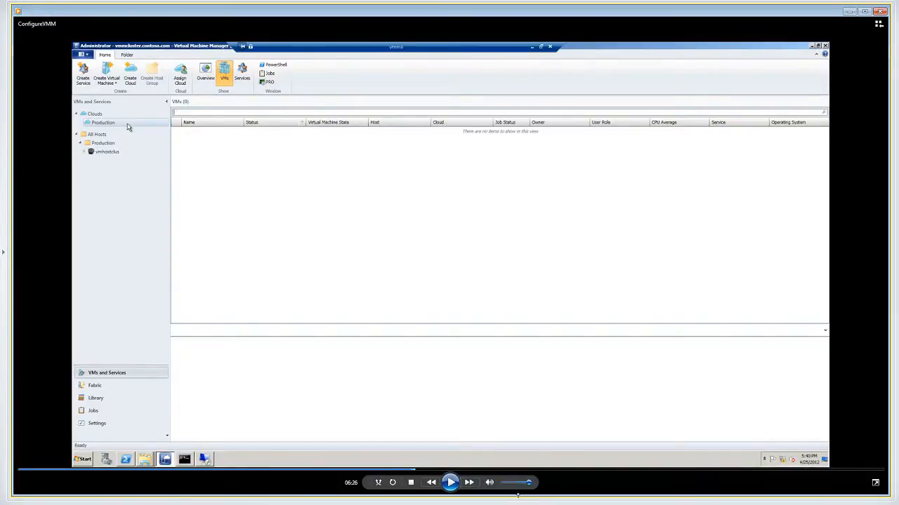
left_click(452, 483)
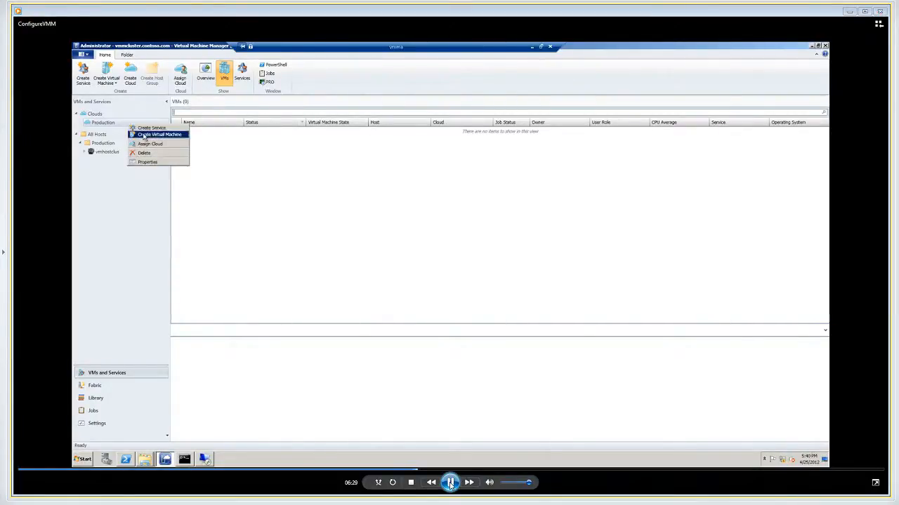
left_click(452, 483)
left_click(451, 484)
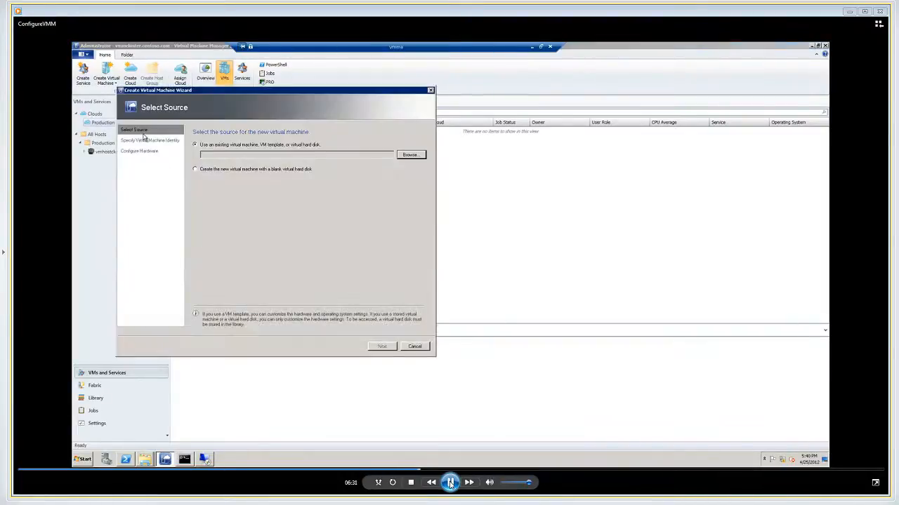
left_click(451, 483)
left_click(451, 483)
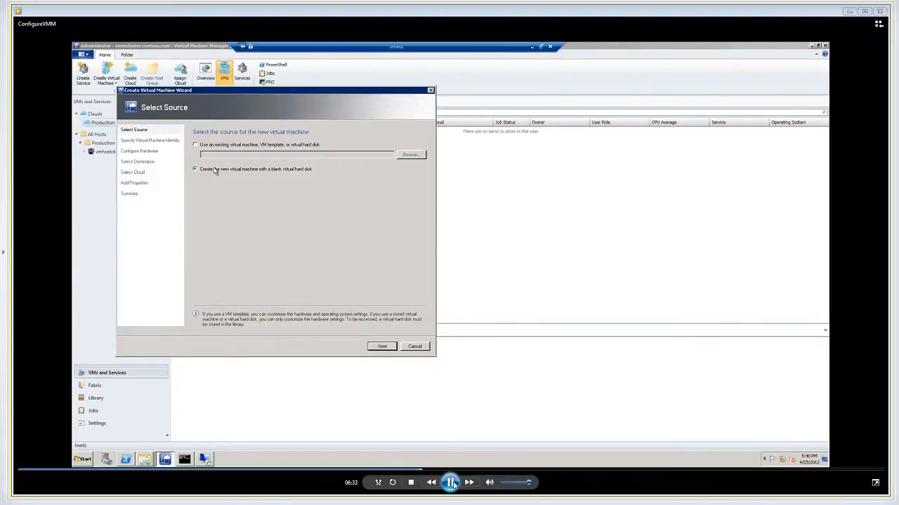
left_click(452, 485)
left_click(451, 483)
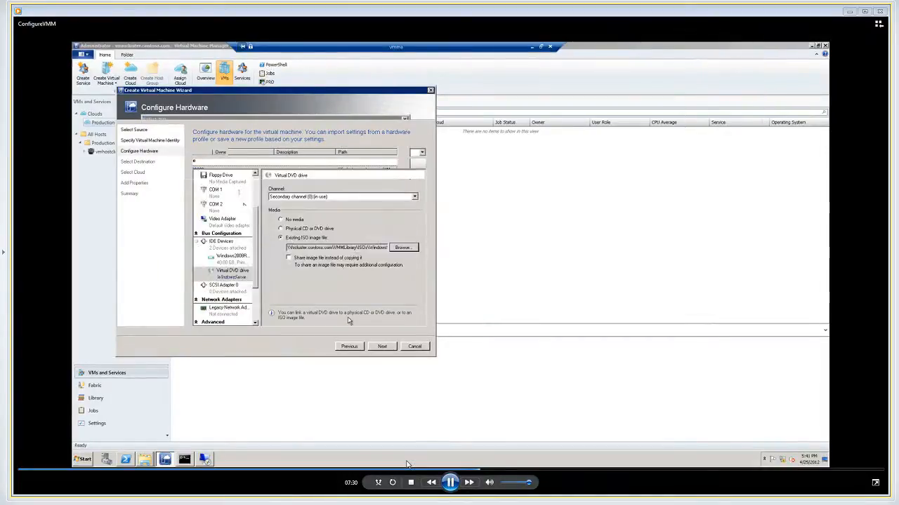
Play on through the Create Virtual Machine Wizard, pausing at the virtual DVD drive's ISO image setting and the Select Cloud page
left_click(454, 487)
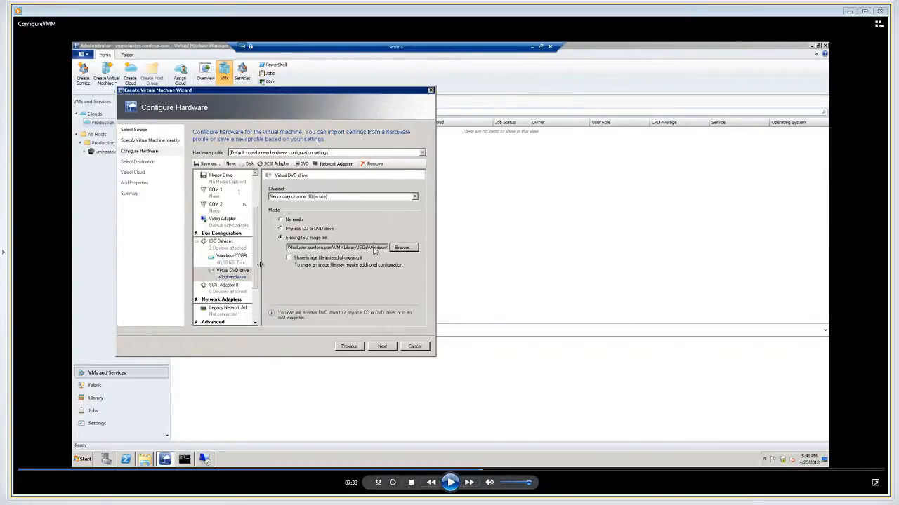
left_click(450, 483)
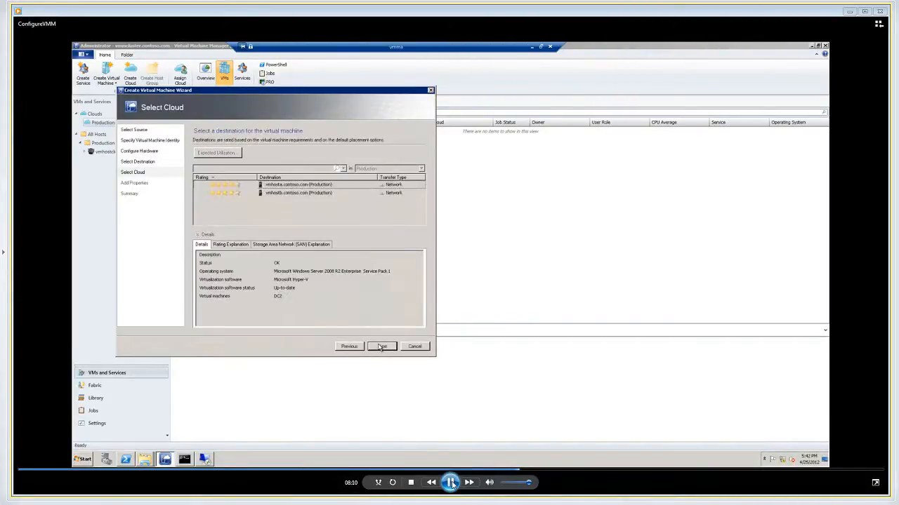
left_click(450, 483)
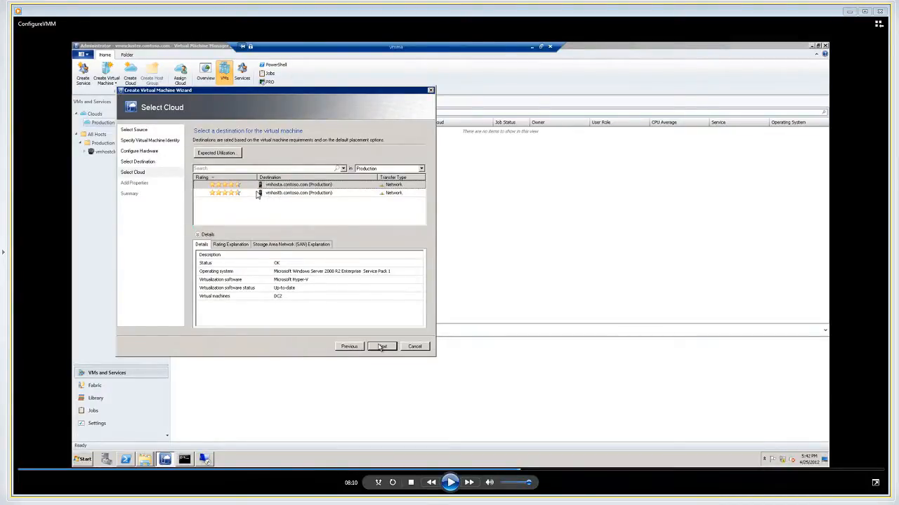
left_click(450, 483)
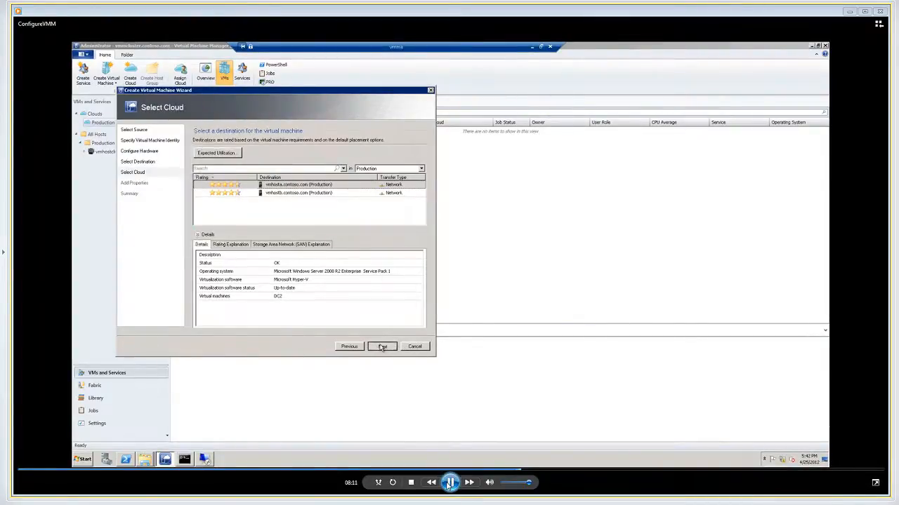
Play through the Windows Server installation, pausing at Initial Configuration Tasks and at the Create VM Template confirmation
left_click(450, 483)
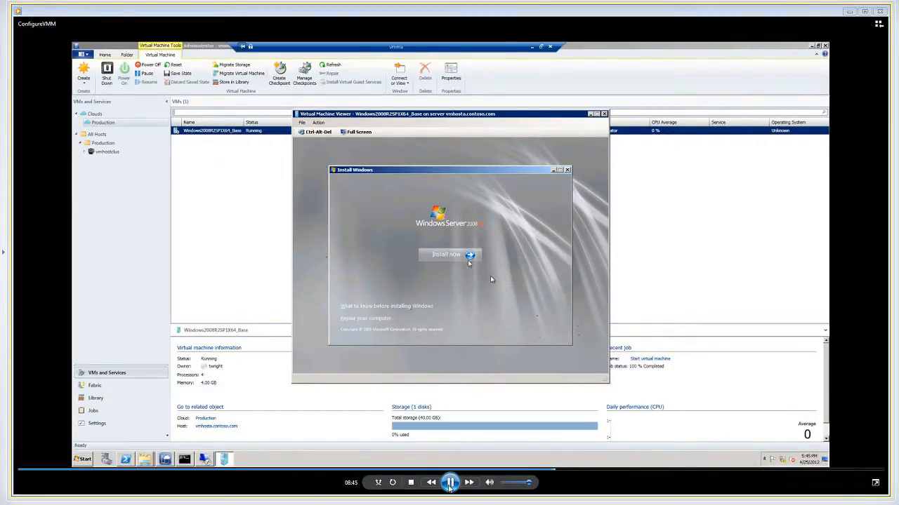
left_click(450, 483)
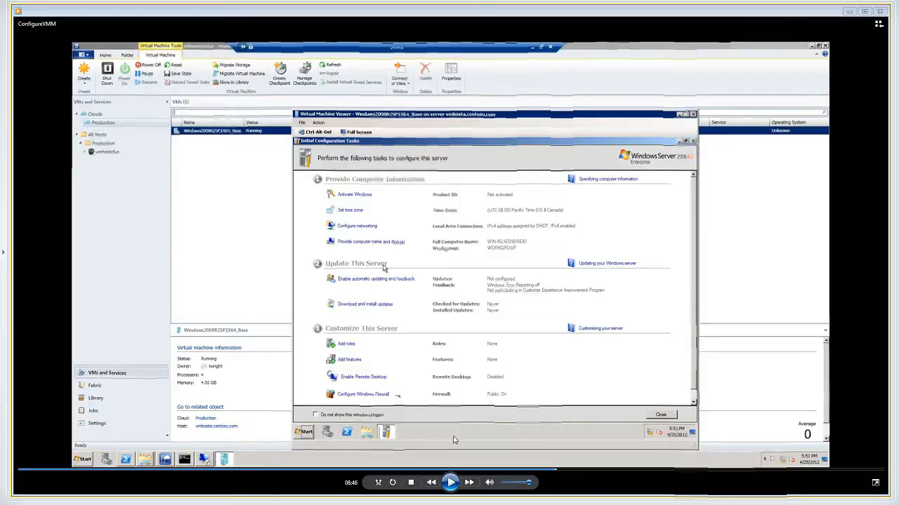
left_click(450, 483)
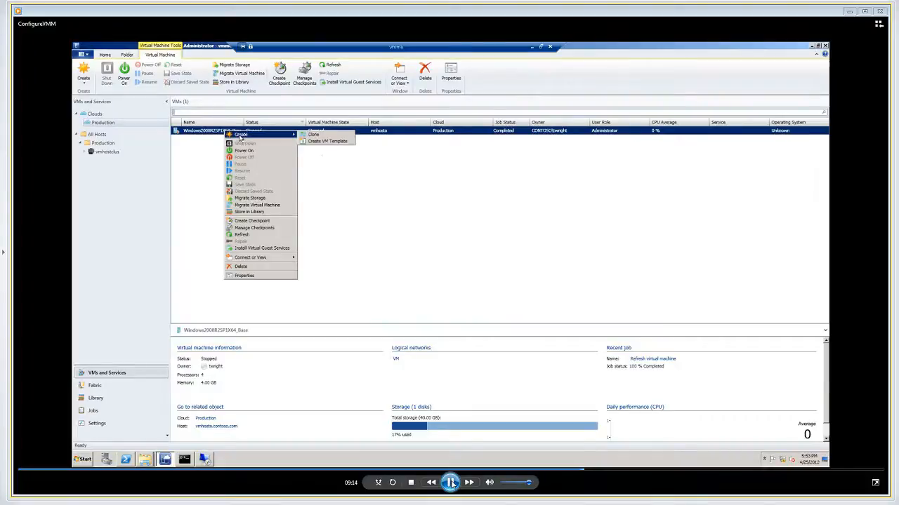
left_click(450, 483)
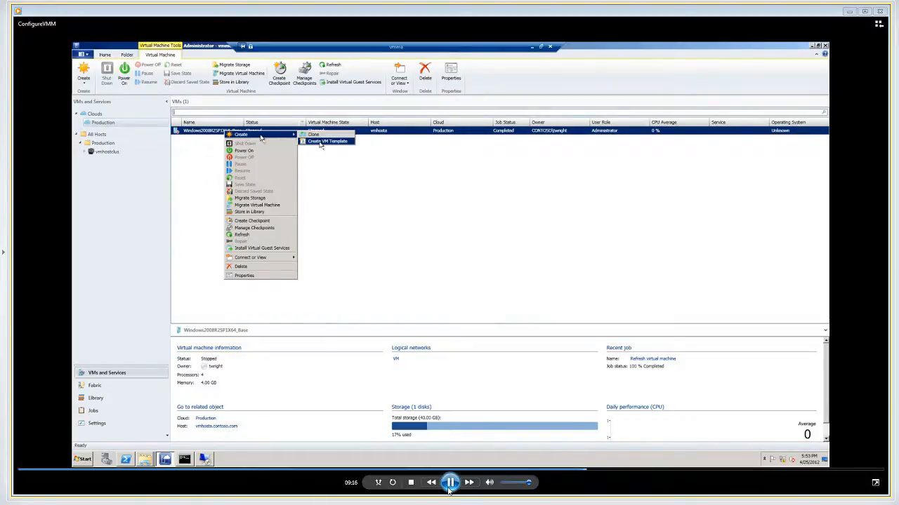
left_click(450, 483)
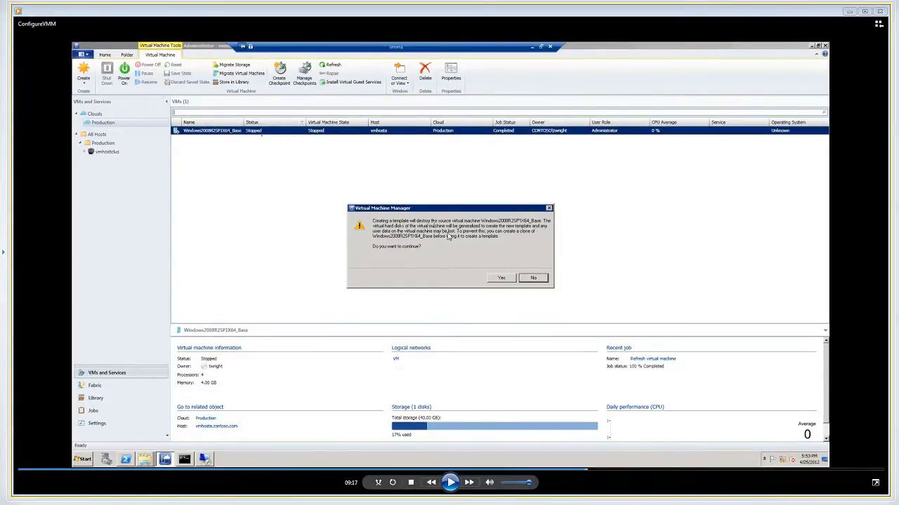
Play through saving the template to the library, pausing at the base virtual hard disk and the new template's Configure Hardware page
left_click(451, 483)
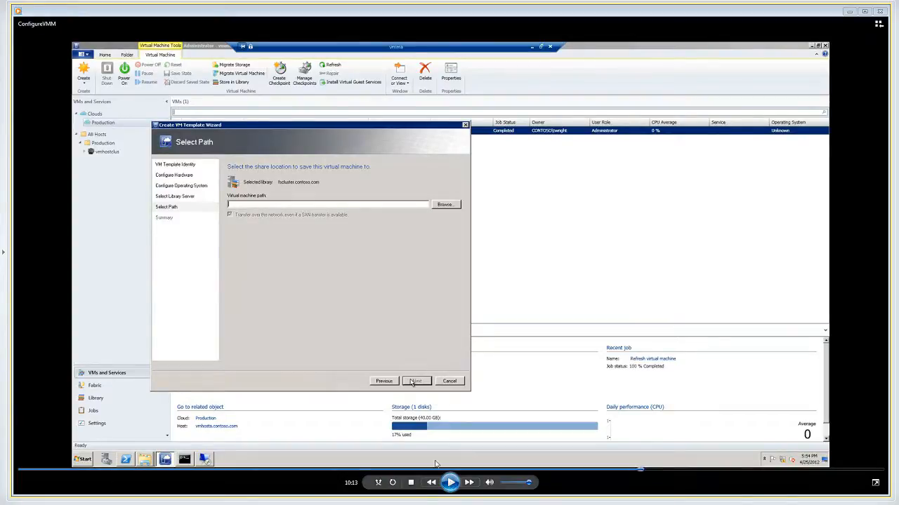
left_click(450, 482)
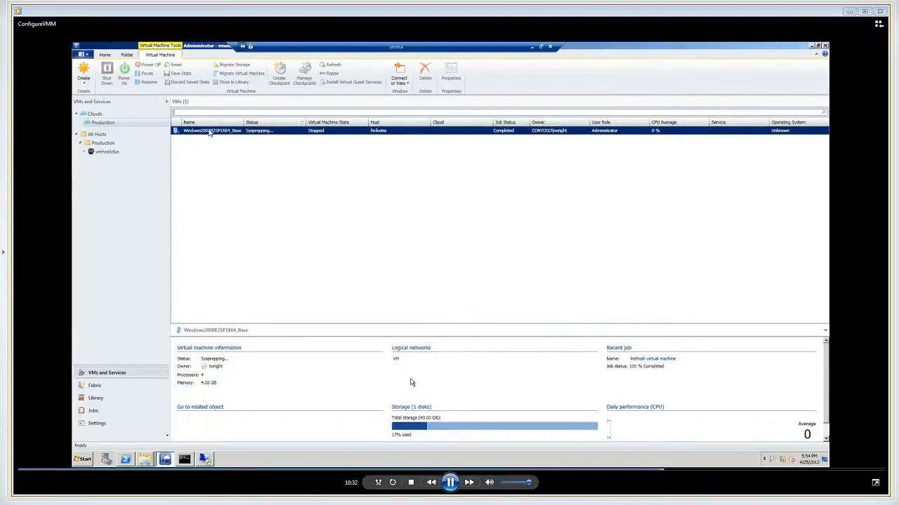
left_click(448, 483)
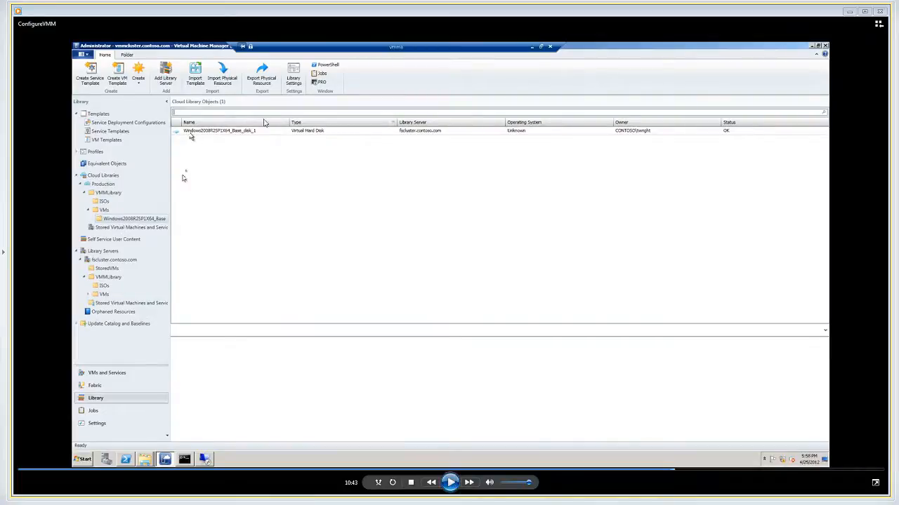
left_click(451, 483)
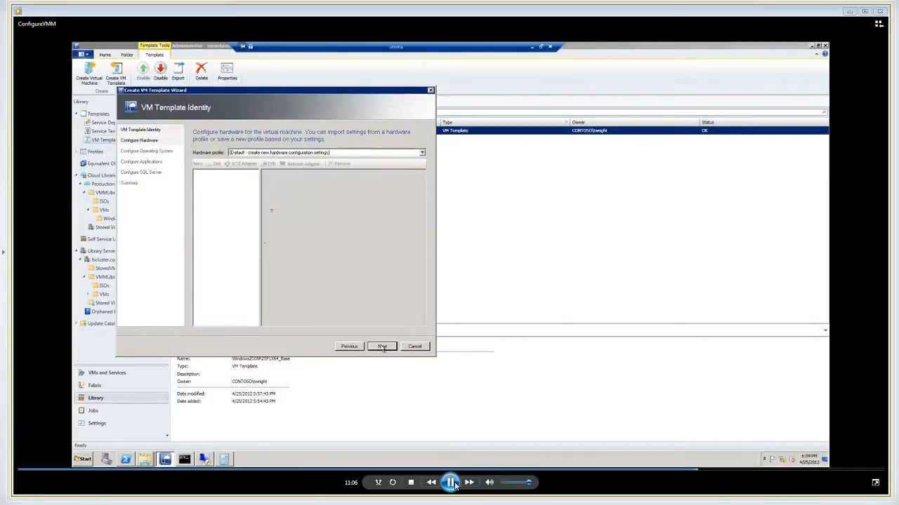
left_click(451, 483)
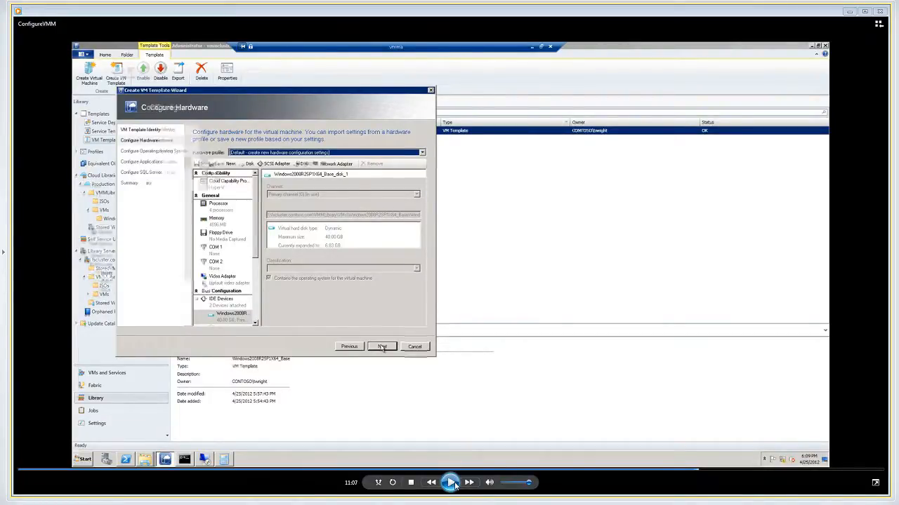
Play the Create VM Template Wizard demonstration from Configure Hardware through features, application compatibility, SQL Server and the SystemCenter_Base summary
left_click(451, 483)
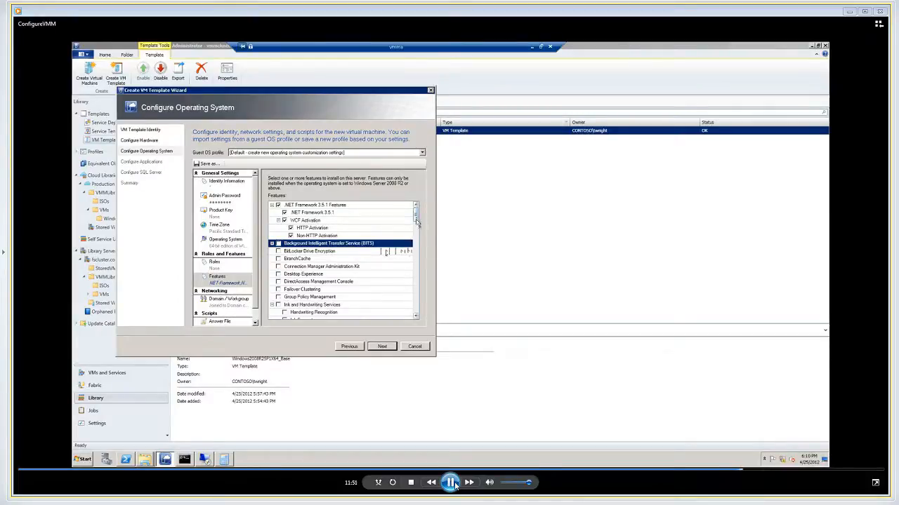
left_click_drag(417, 225, 417, 313)
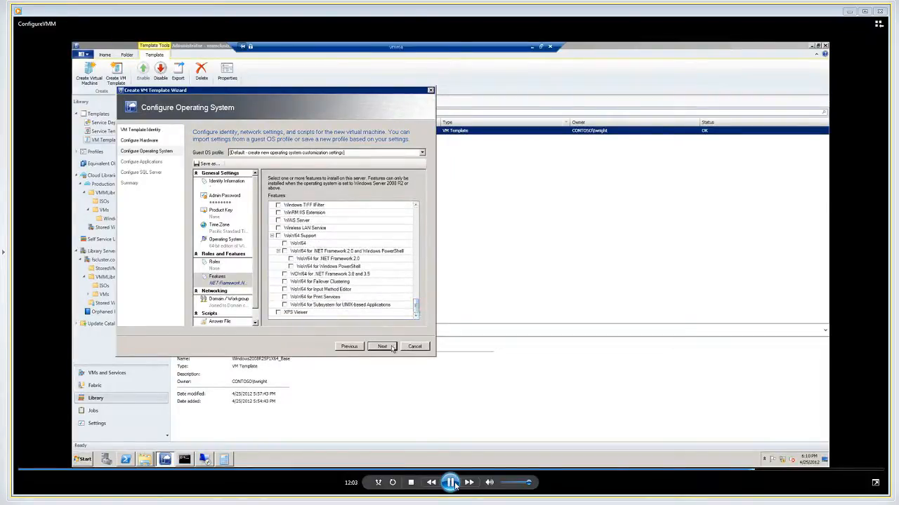
left_click(383, 347)
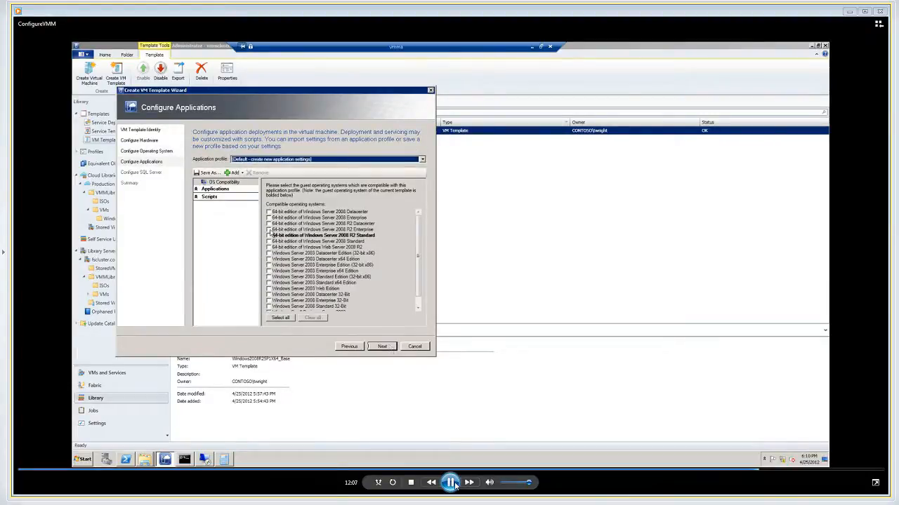
left_click(268, 229)
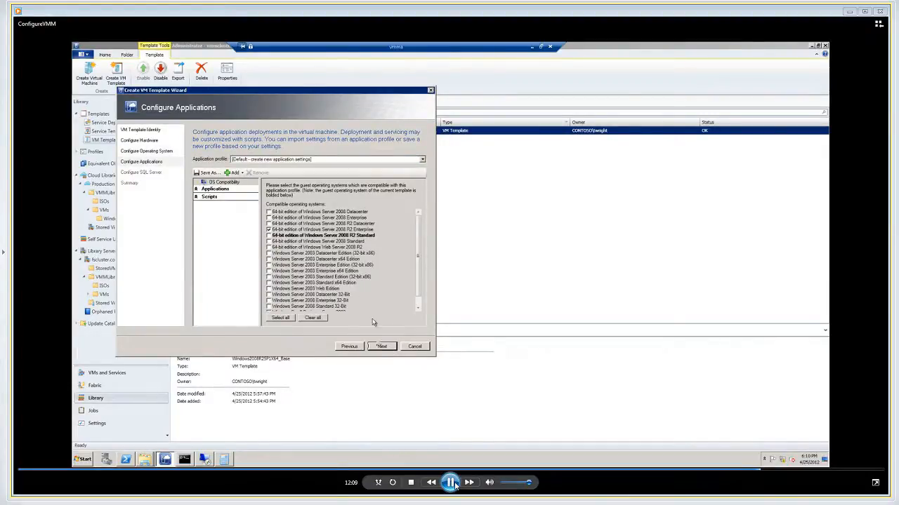
left_click(381, 347)
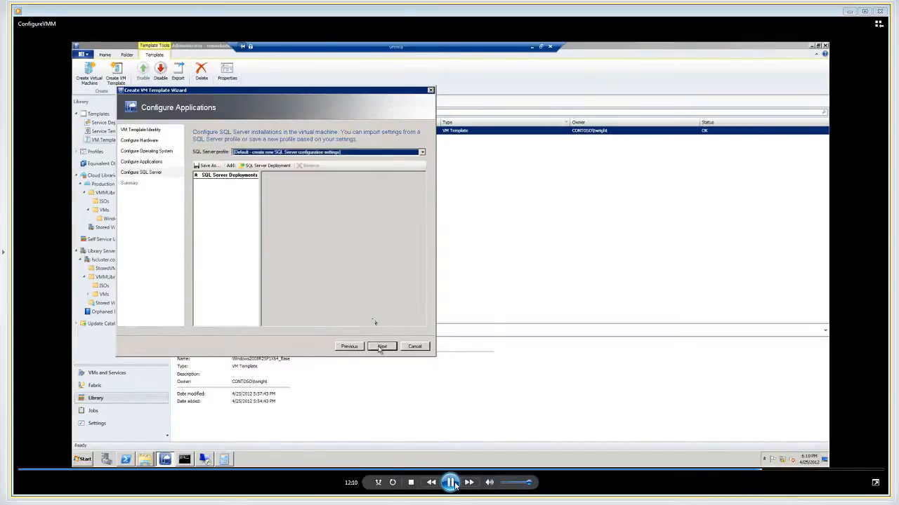
left_click(381, 347)
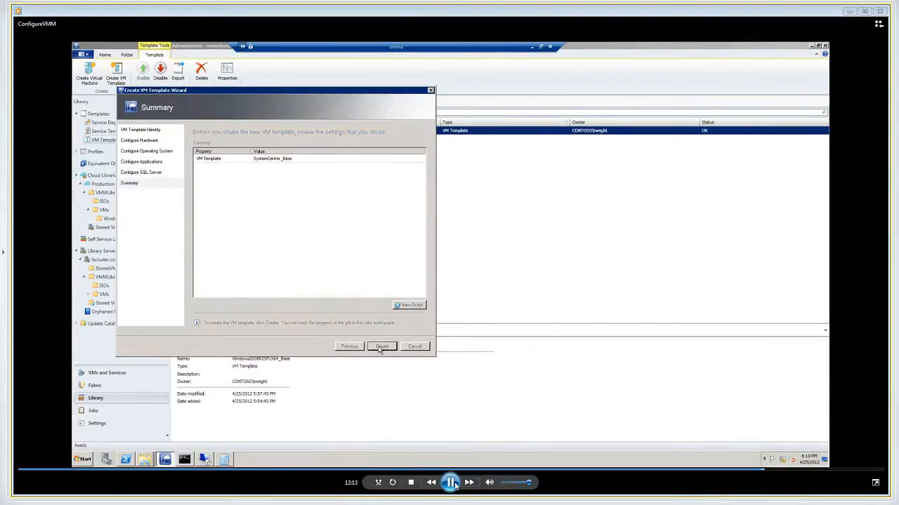
left_click(381, 347)
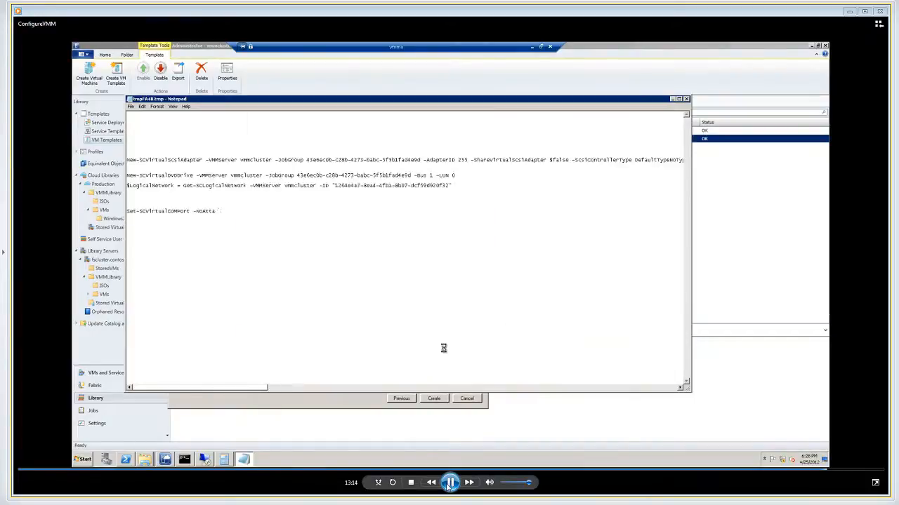
Play the scripting demonstration, pausing at the generated Create Virtual Machine Wizard script and the shortened New-VM script
left_click(450, 484)
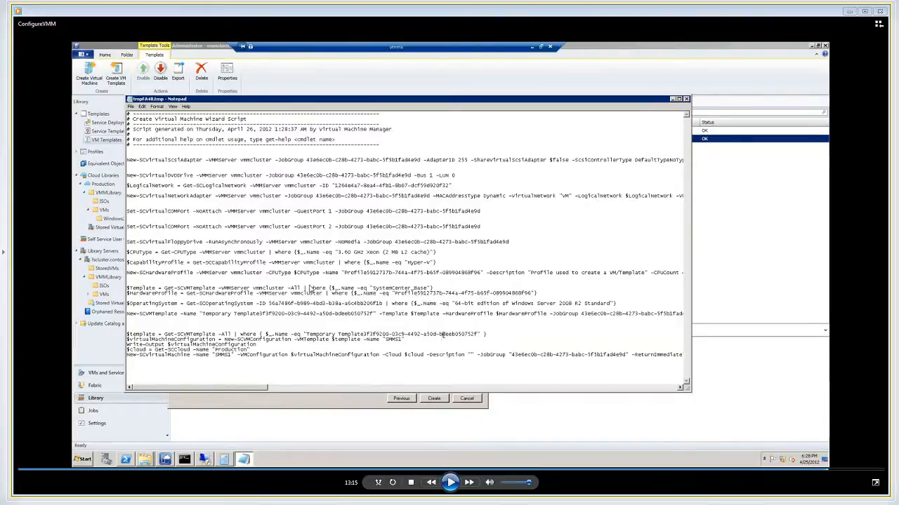
left_click(451, 482)
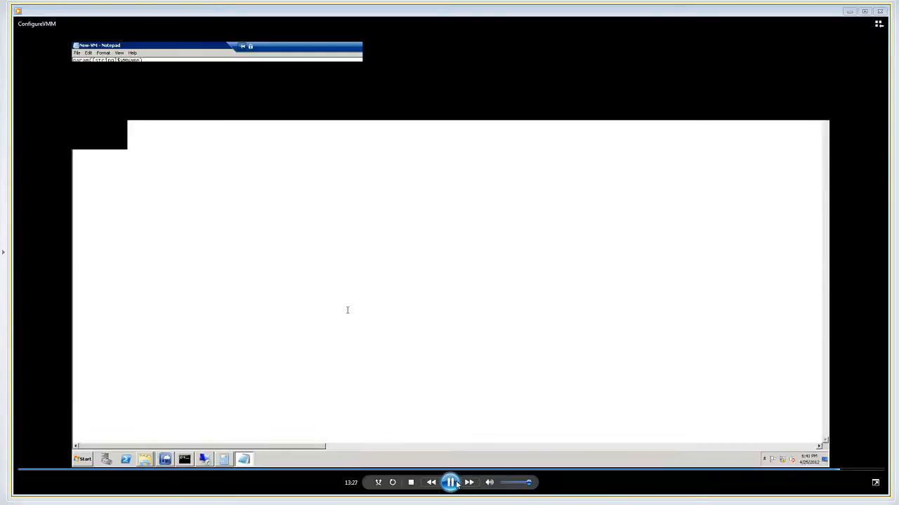
left_click(451, 483)
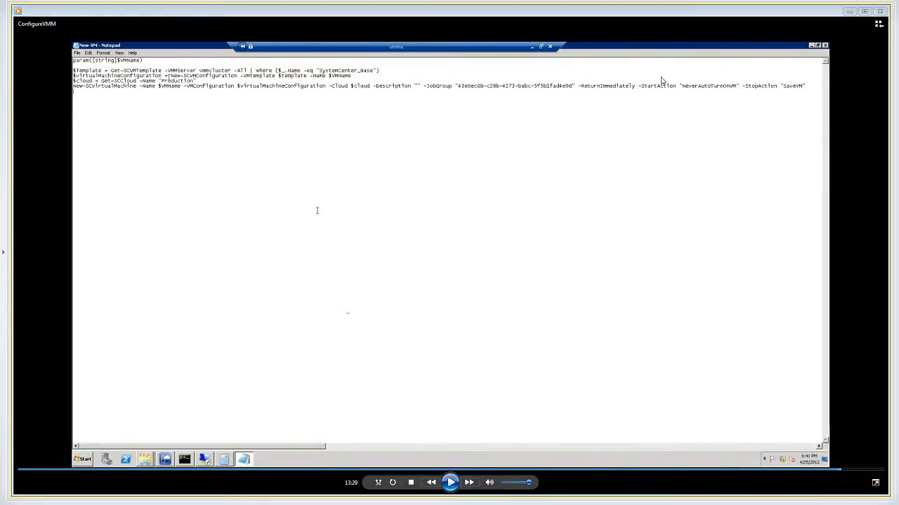
left_click(453, 482)
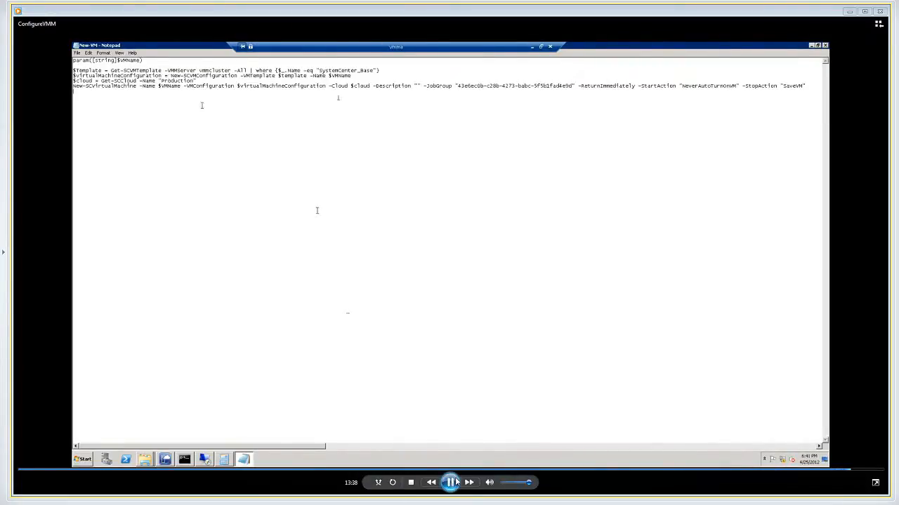